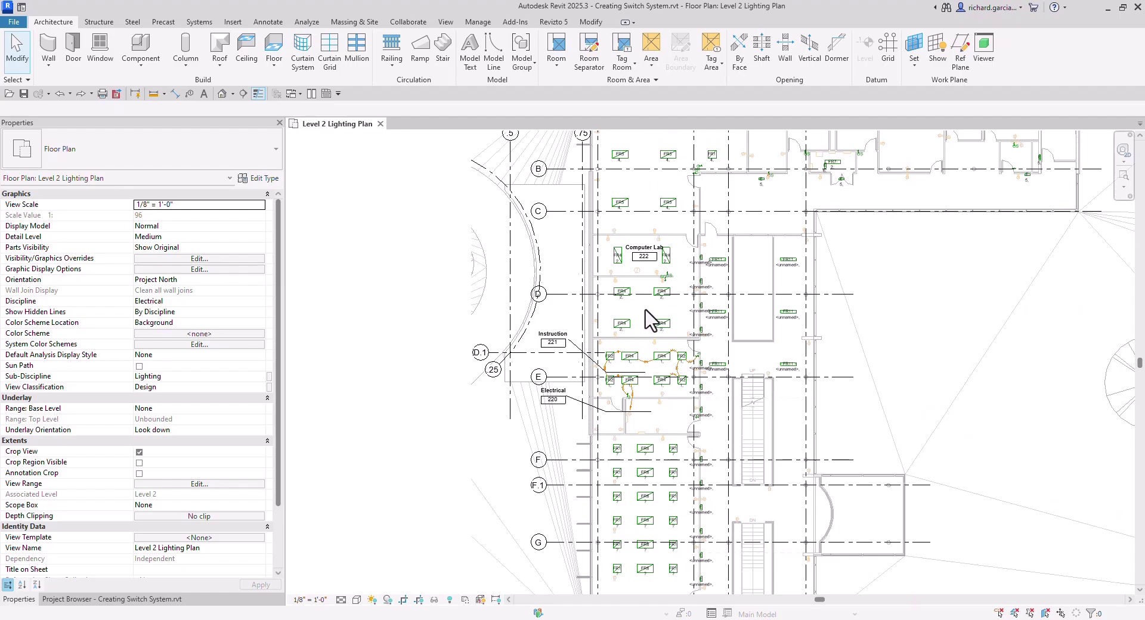
Step: Open the family of the lighting fixture tag on Computer Lab 222's upper-left FR4 light for editing
scroll(644, 308, "up", 3)
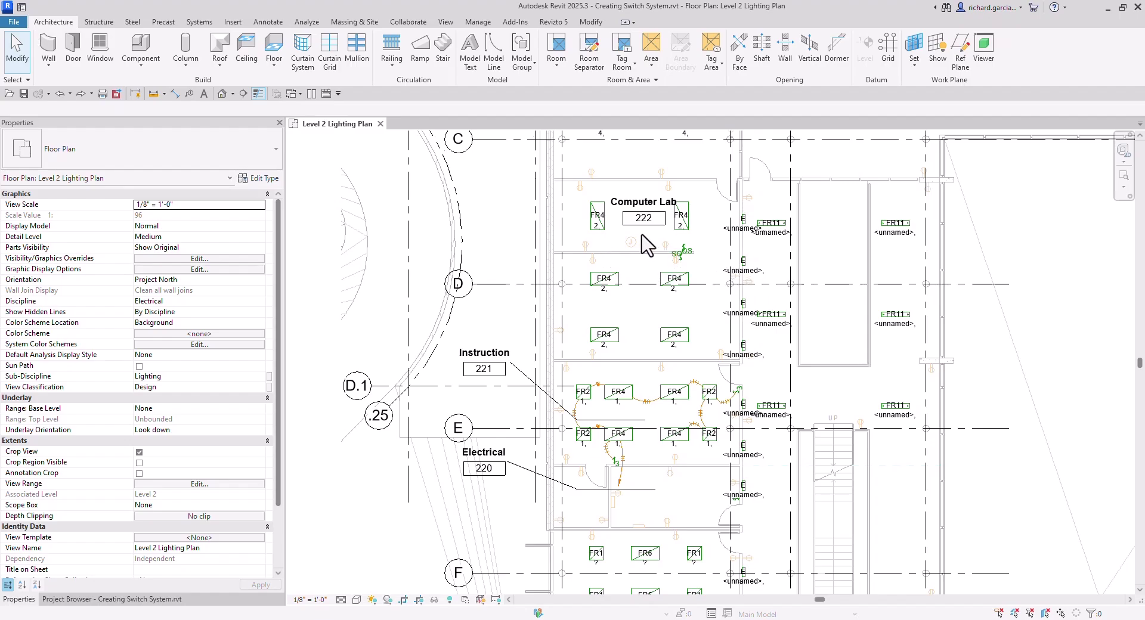
scroll(643, 221, "up", 3)
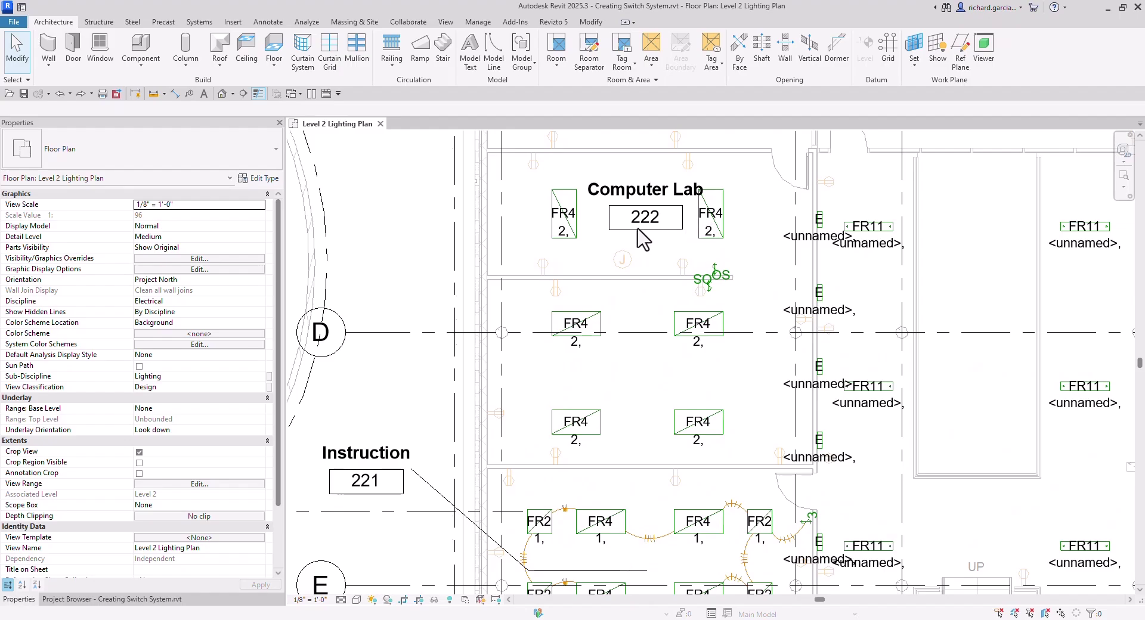
scroll(646, 246, "up", 2)
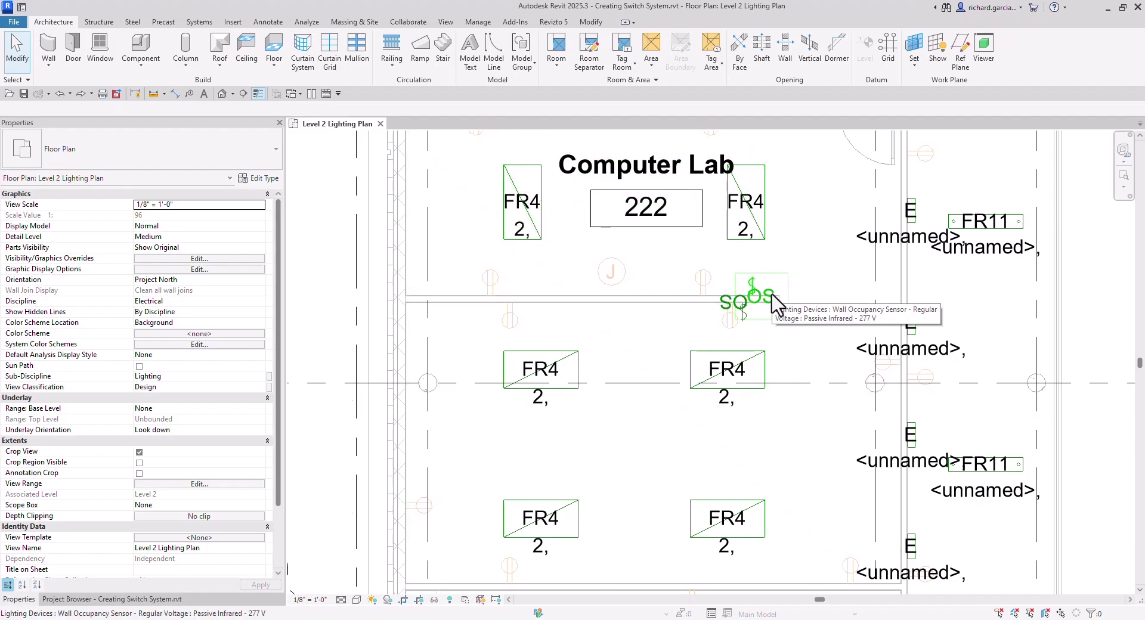
middle_click_drag(823, 365, 813, 258)
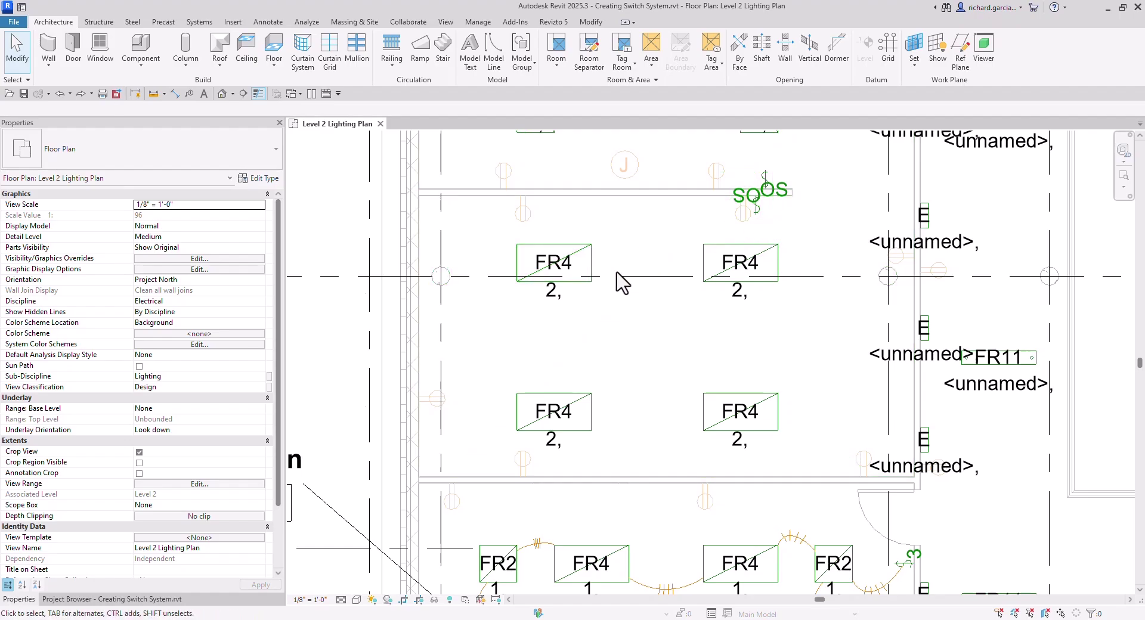
scroll(618, 281, "down", 3)
middle_click_drag(725, 295, 654, 296)
scroll(596, 221, "up", 4)
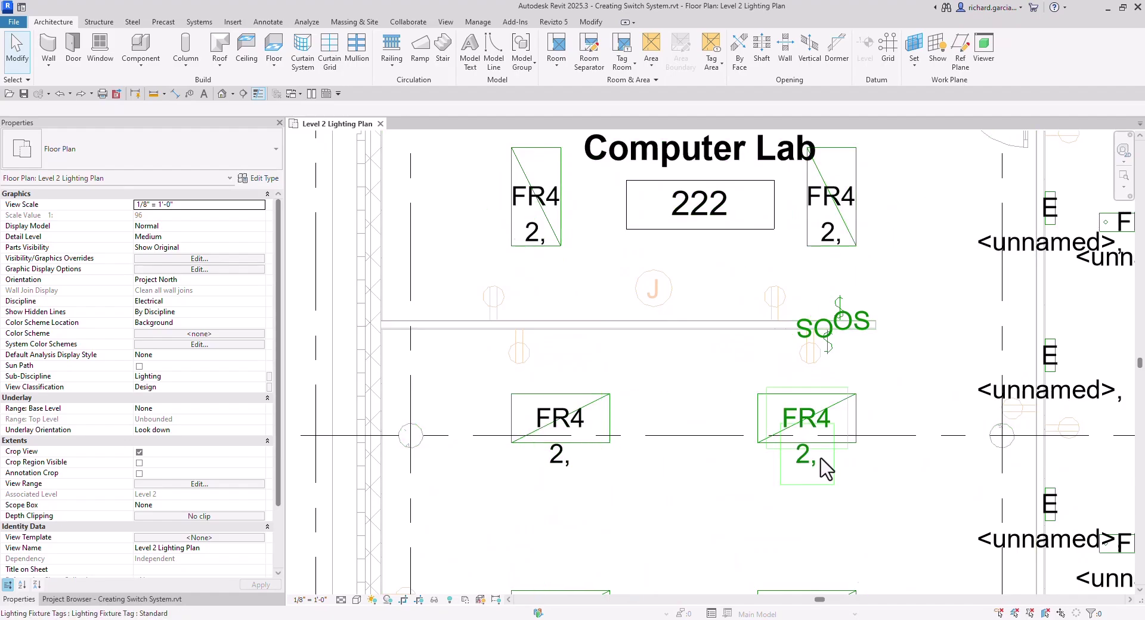
left_click(529, 234)
left_click(518, 62)
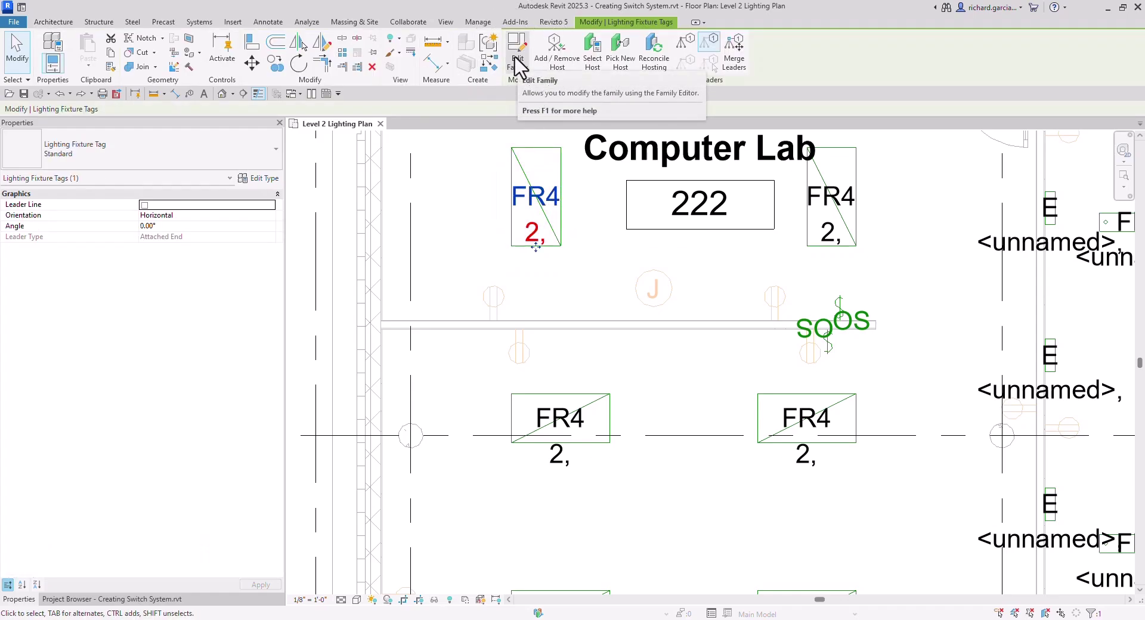
left_click(517, 62)
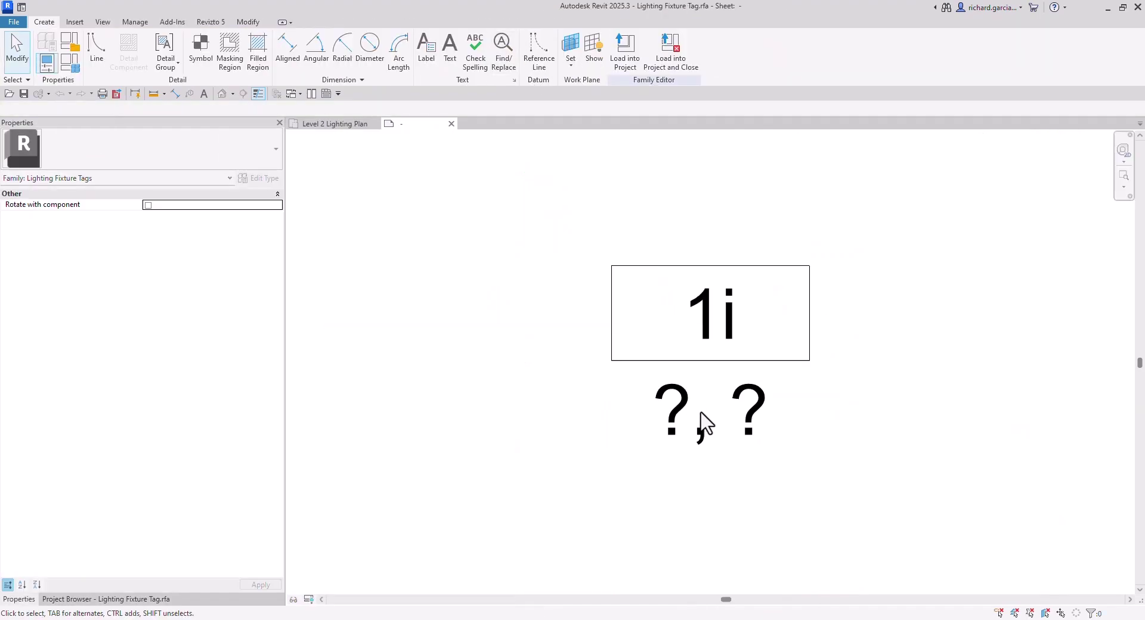
Step: Inspect which parameter feeds the boxed upper label of the tag family, leaving the label unchanged
middle_click_drag(890, 430, 792, 411)
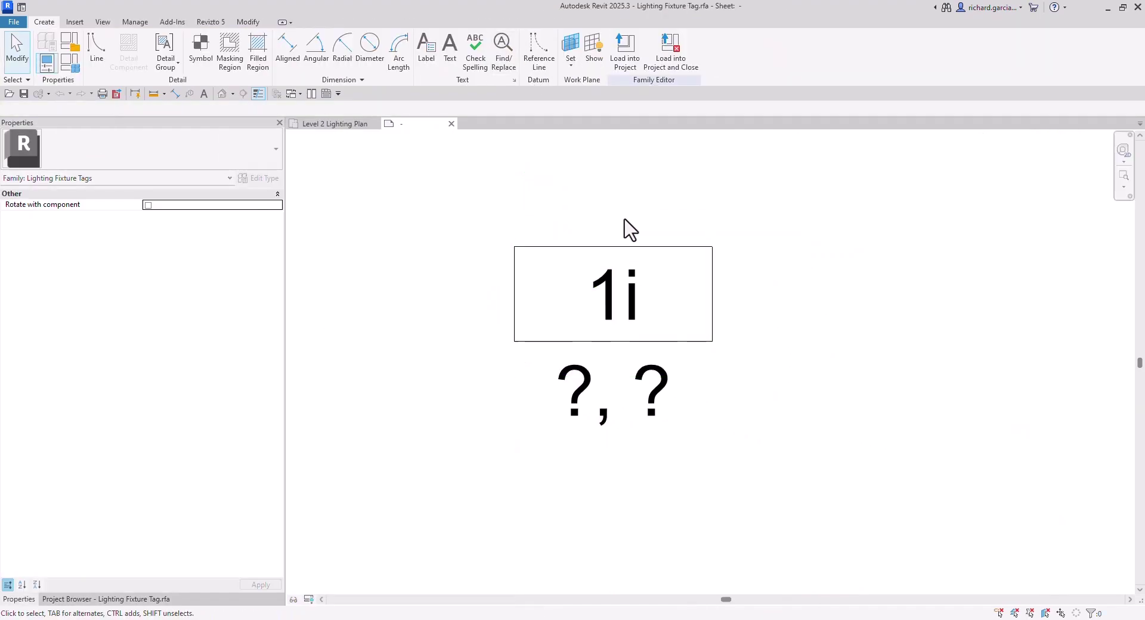
left_click(619, 293)
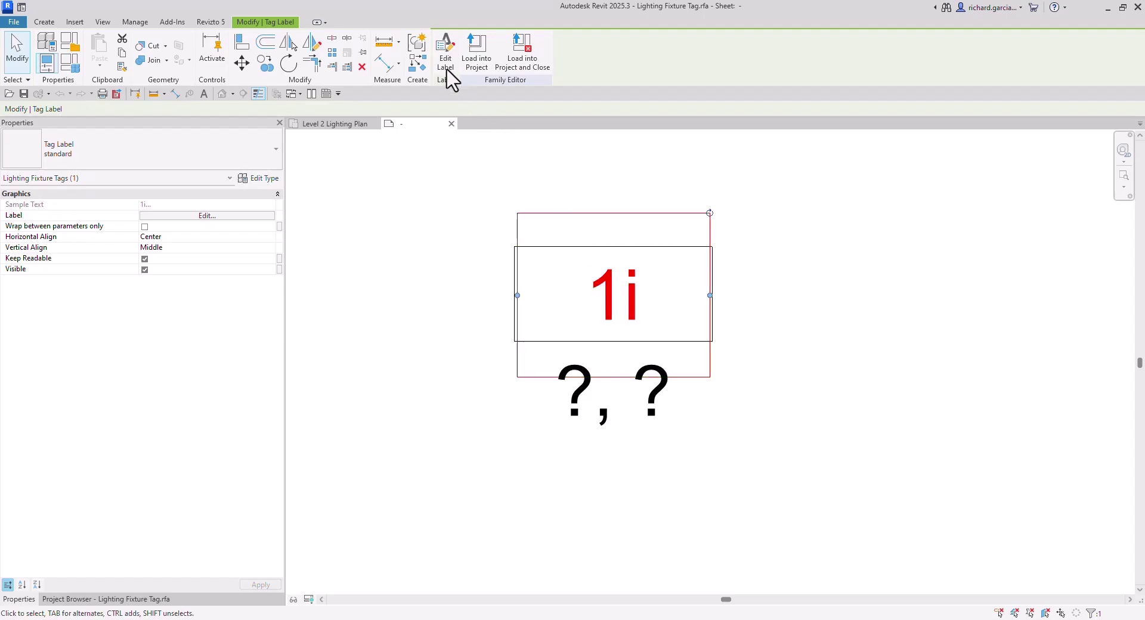
left_click(445, 50)
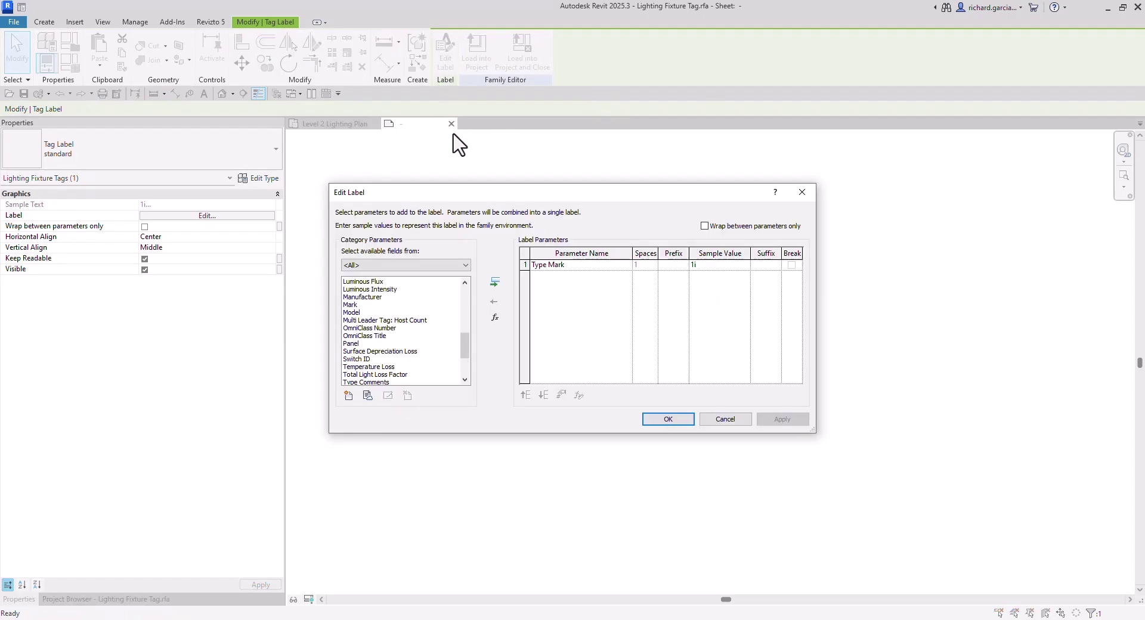
left_click(570, 274)
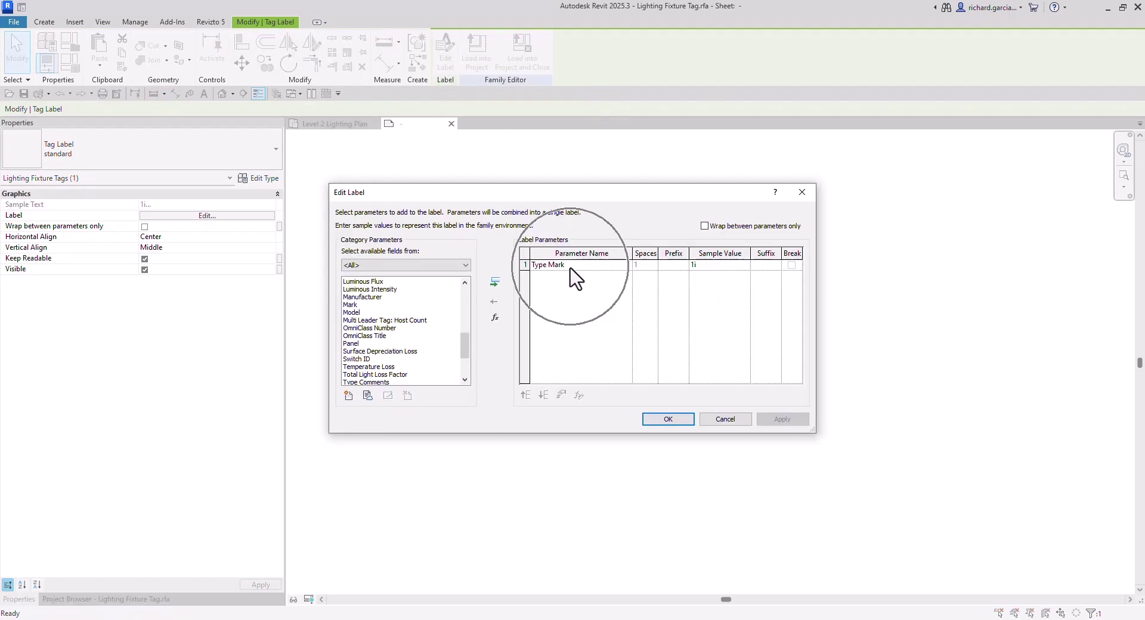
left_click(723, 419)
key("Escape")
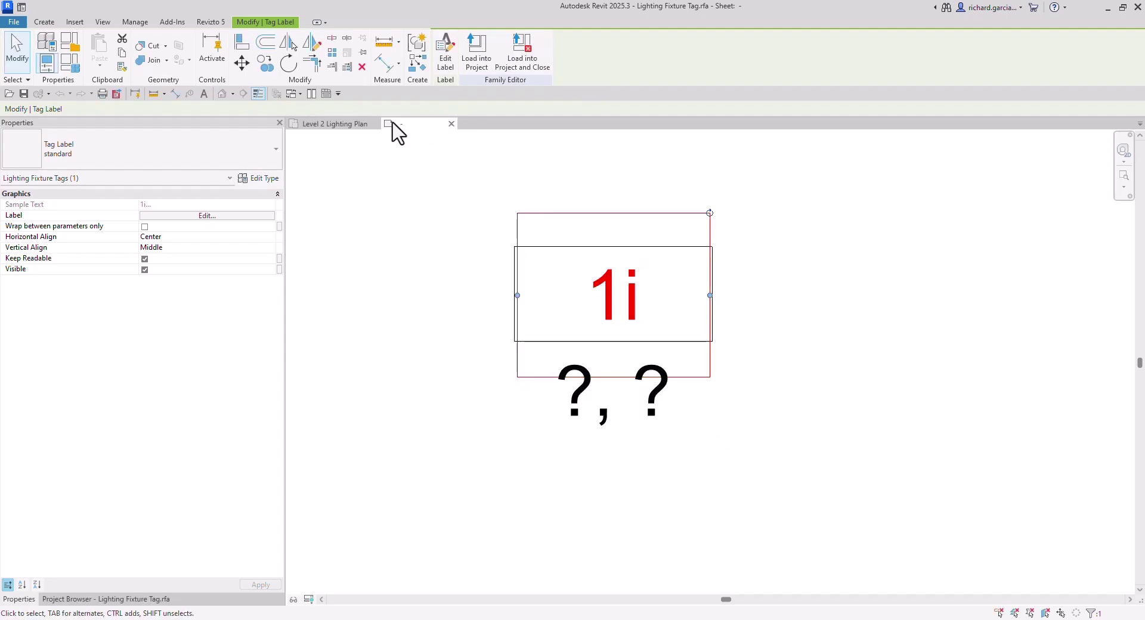
Step: Return to the Level 2 Lighting Plan and check the Type Mark in the type properties of the upper-left recessed parabolic light
left_click(340, 133)
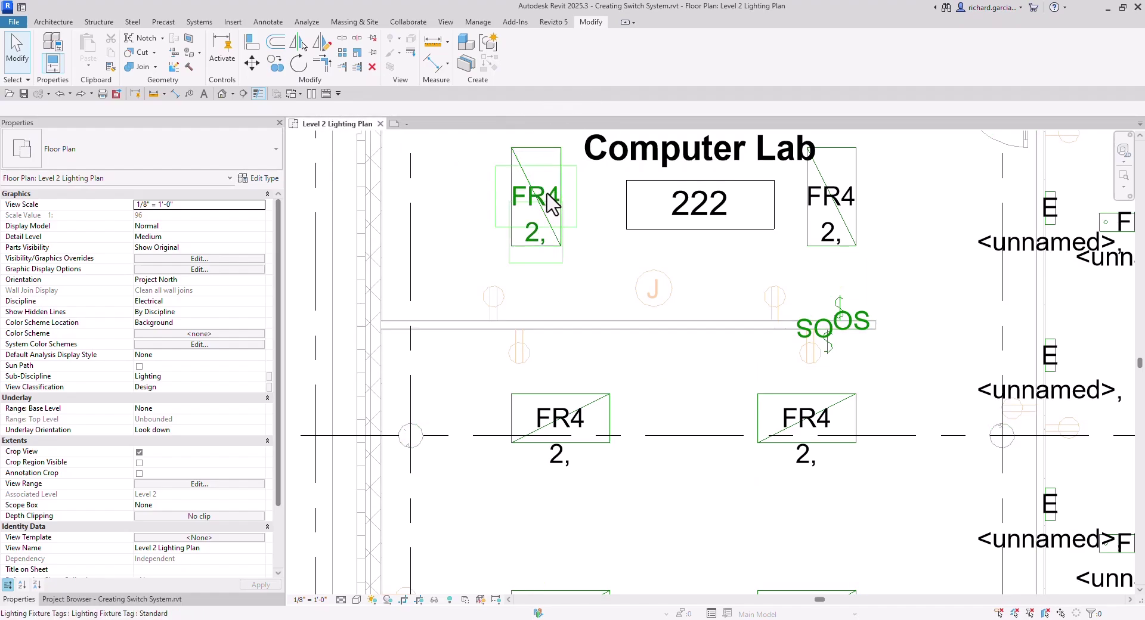
left_click(544, 156)
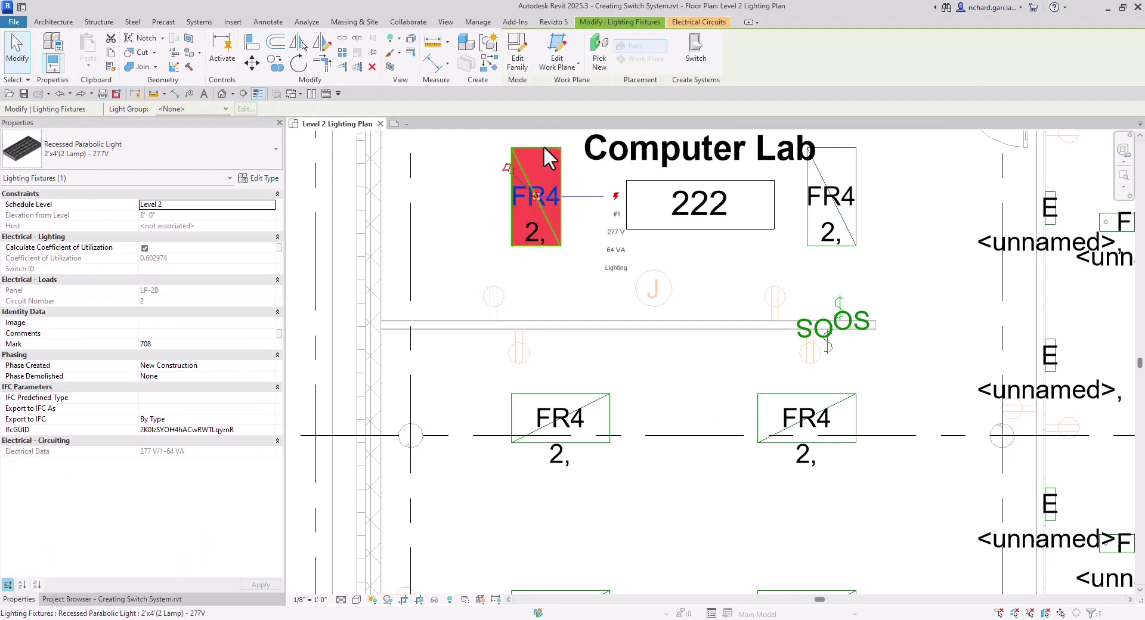
left_click(260, 179)
scroll(302, 299, "down", 4)
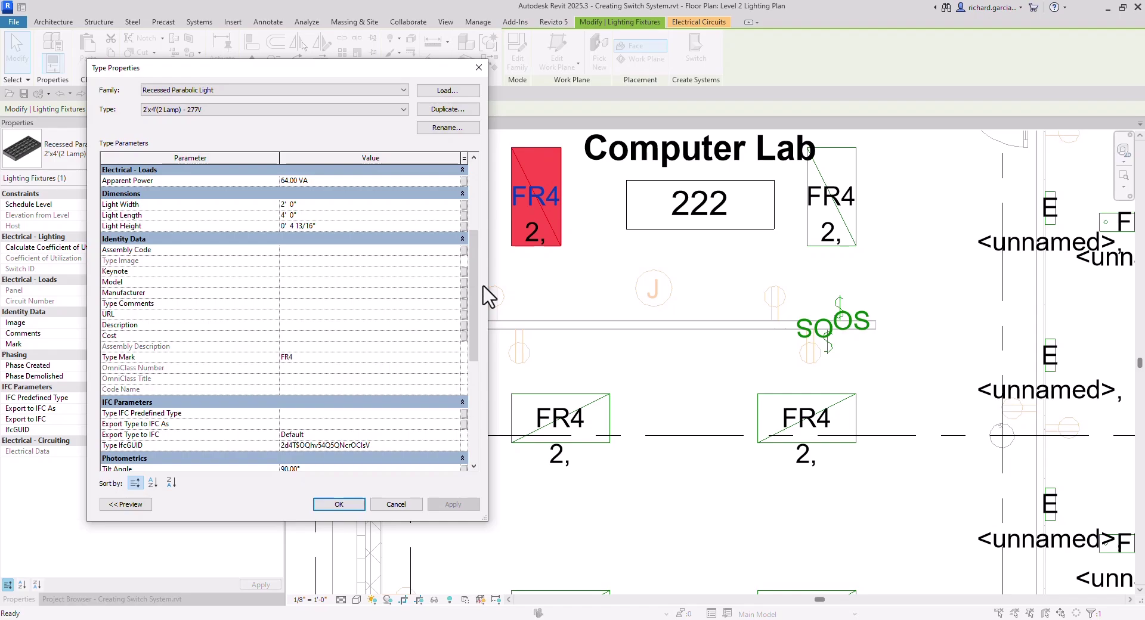
left_click(396, 504)
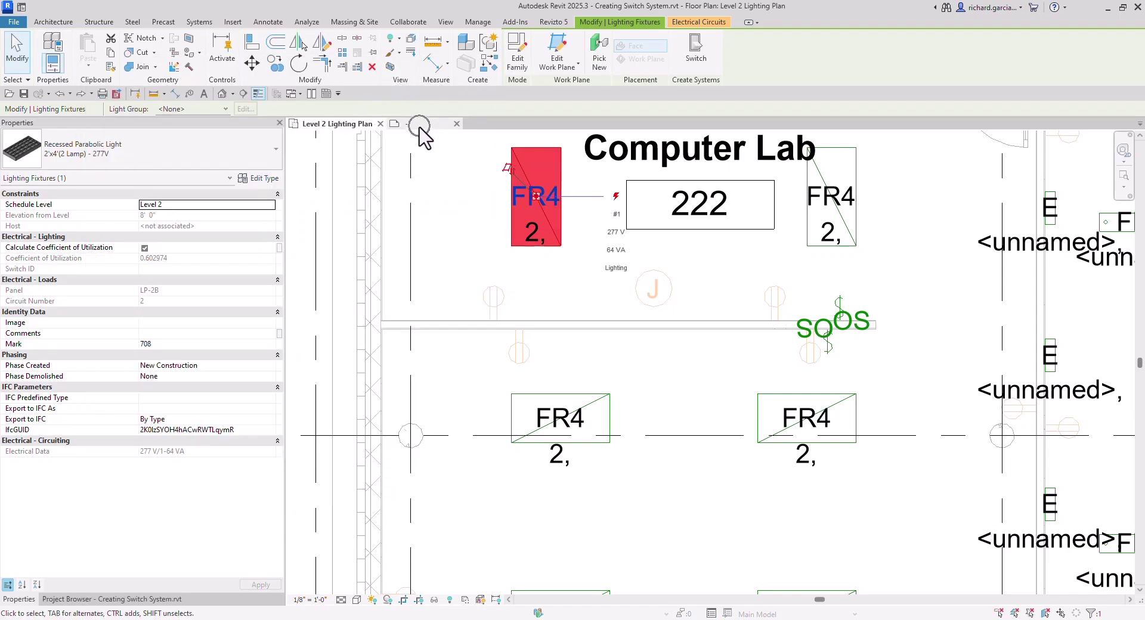
Step: Inspect the parameters of the tag family's lower label and close the family without saving
left_click(419, 126)
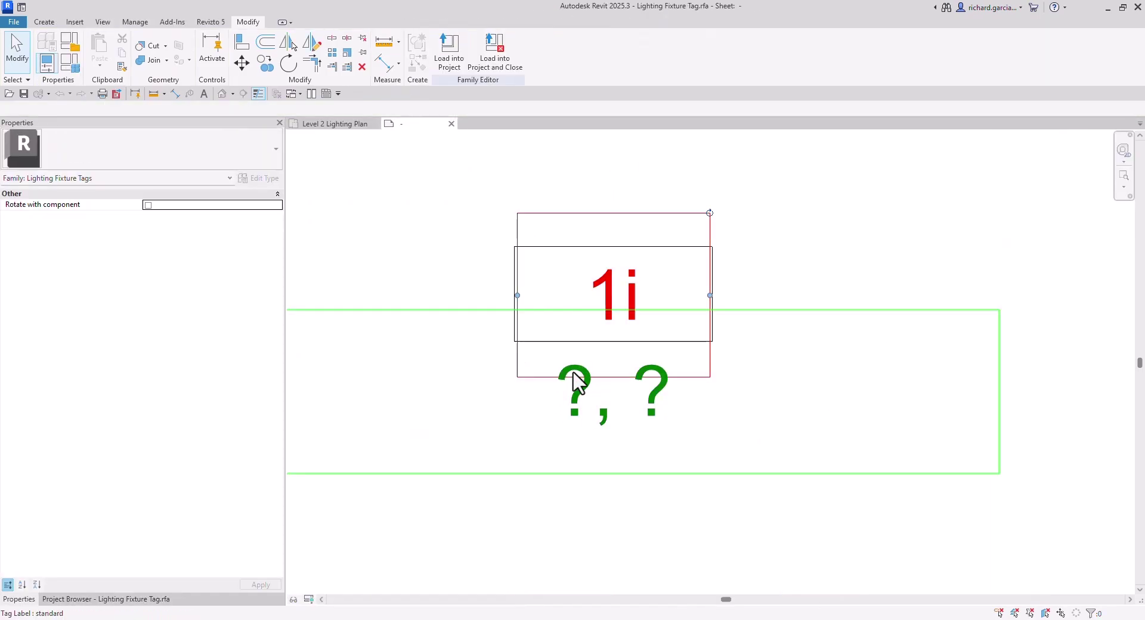
left_click(588, 405)
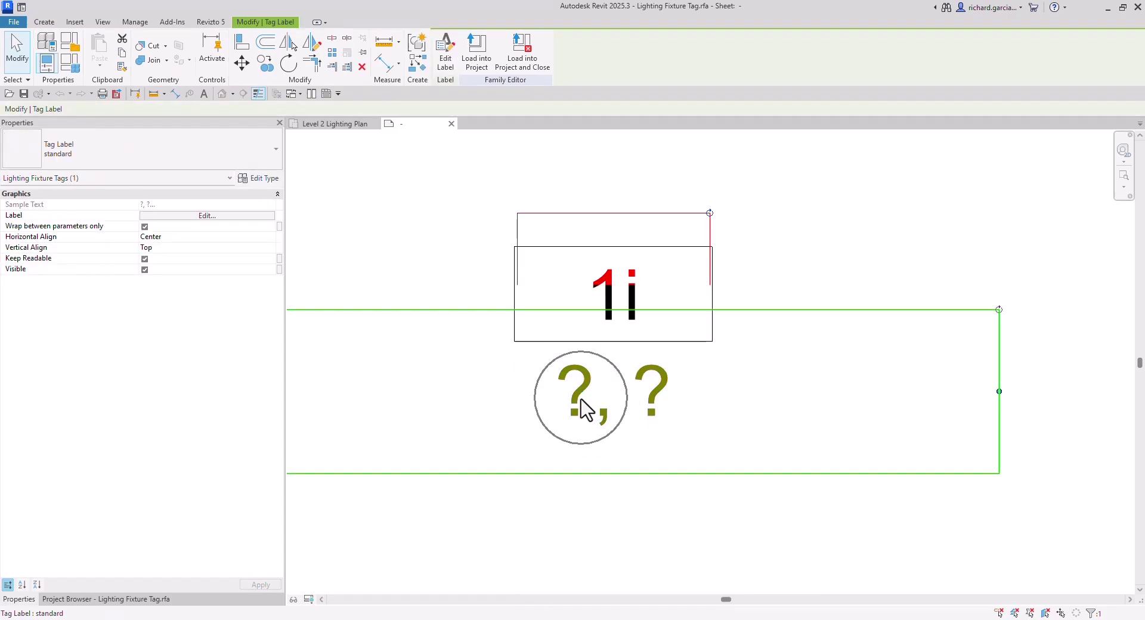
left_click(447, 60)
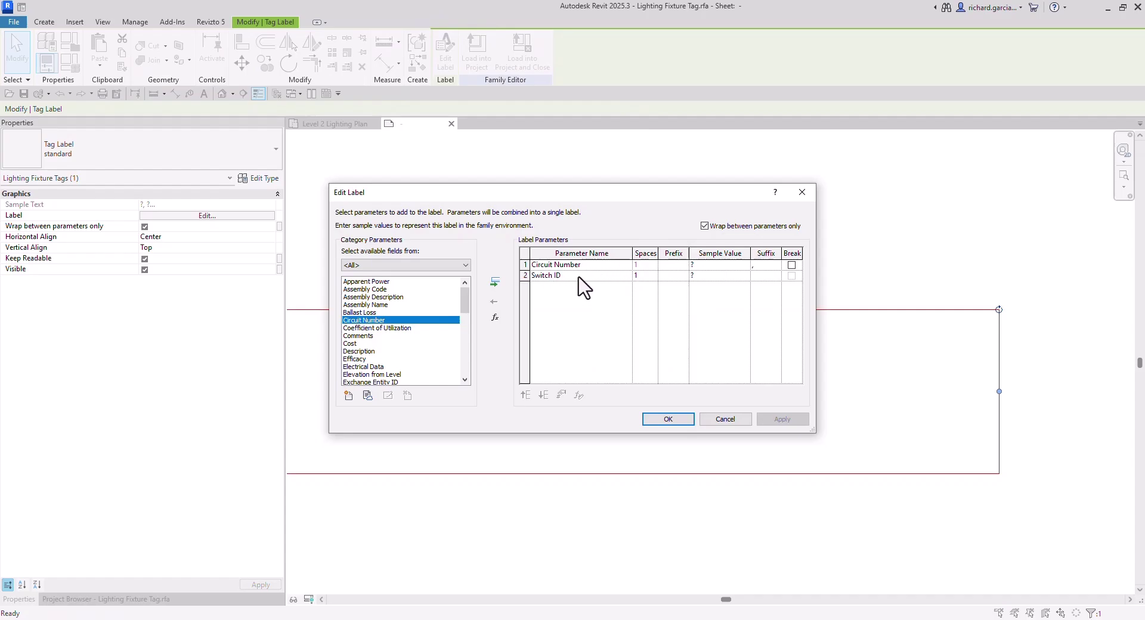
left_click(725, 420)
left_click(471, 161)
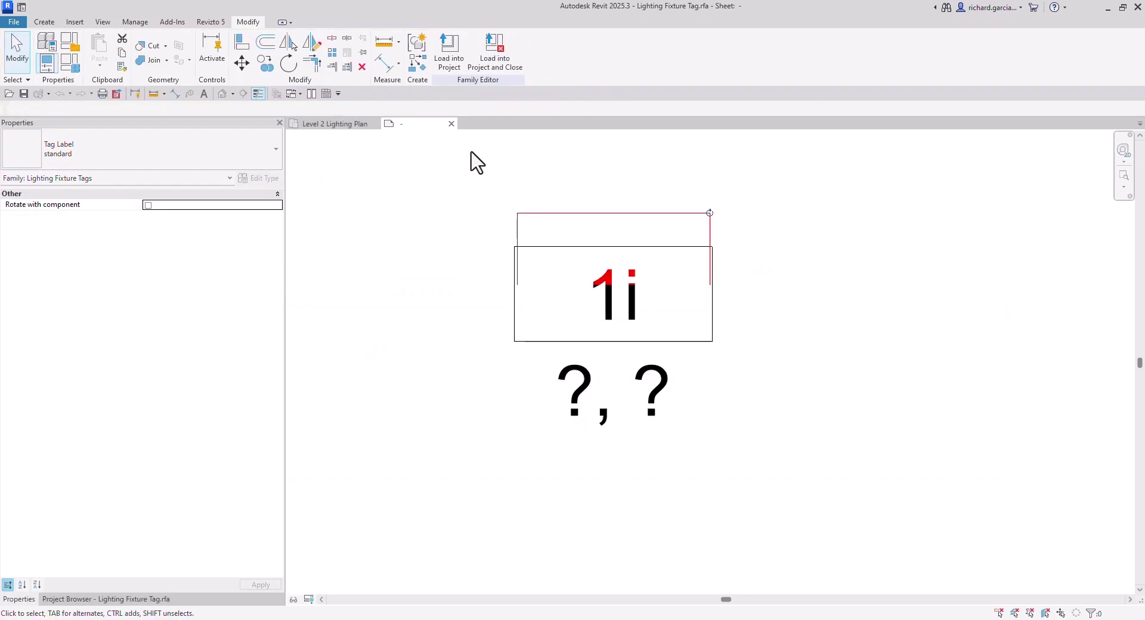
left_click(452, 123)
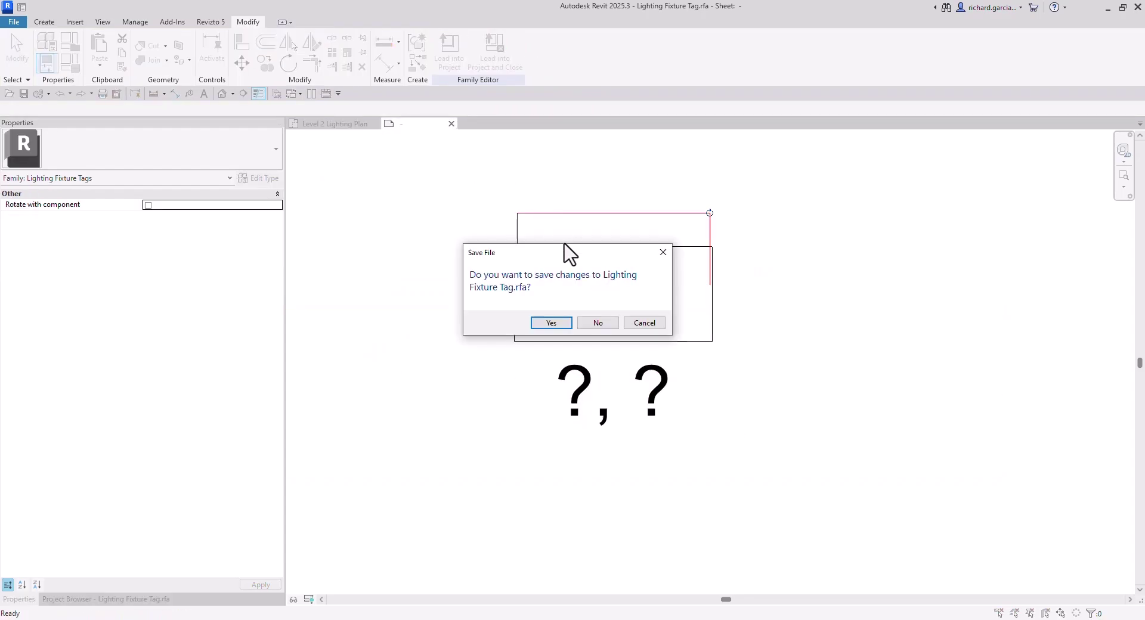
left_click(599, 328)
Step: Examine the Circuit Number and Switch ID properties of the upper-left recessed parabolic light in Computer Lab 222
scroll(471, 215, "up", 5)
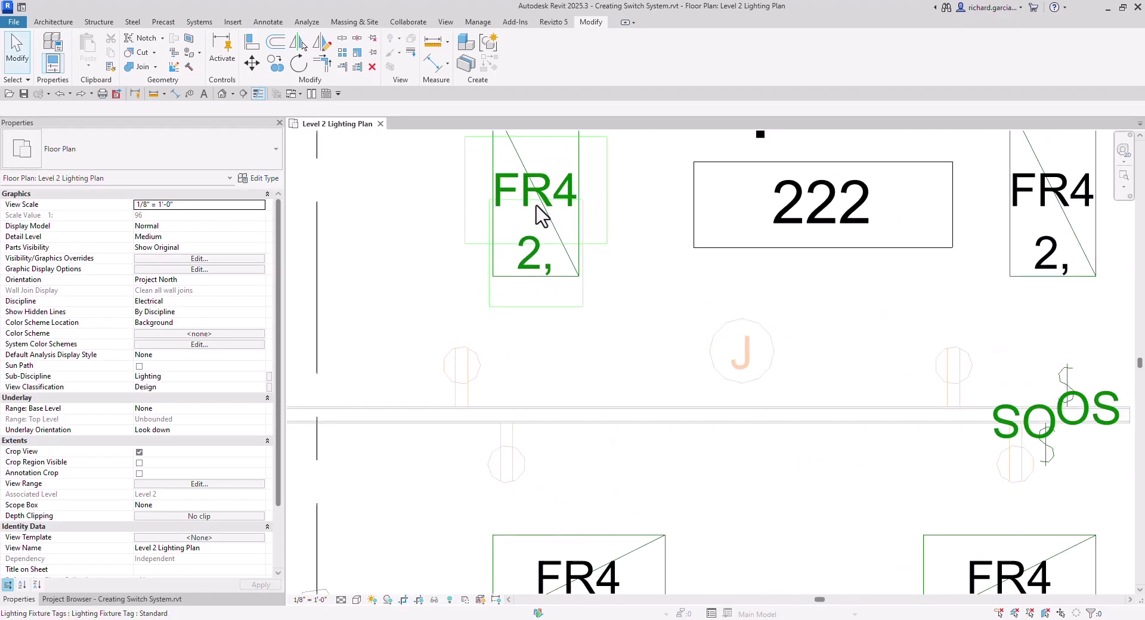
scroll(599, 298, "down", 1)
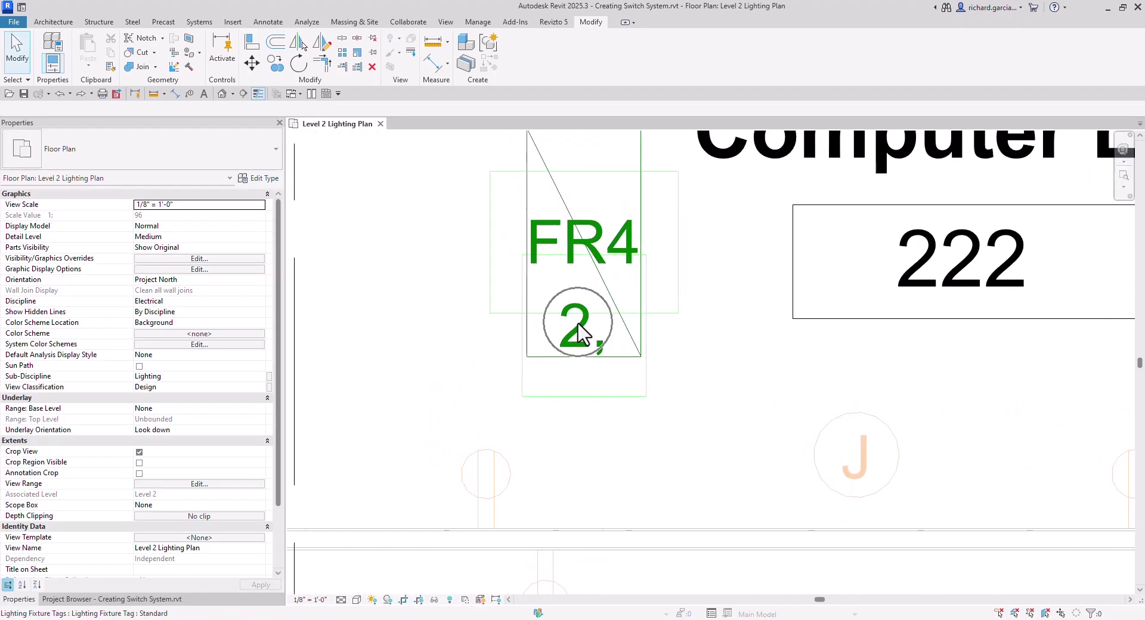
scroll(601, 313, "down", 3)
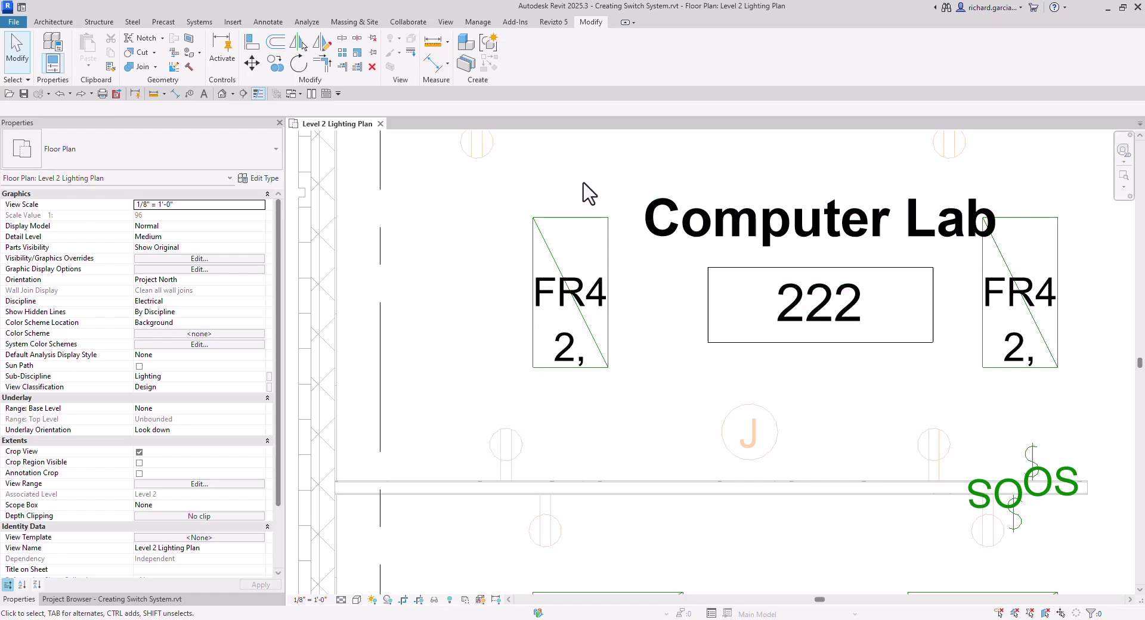
left_click(563, 218)
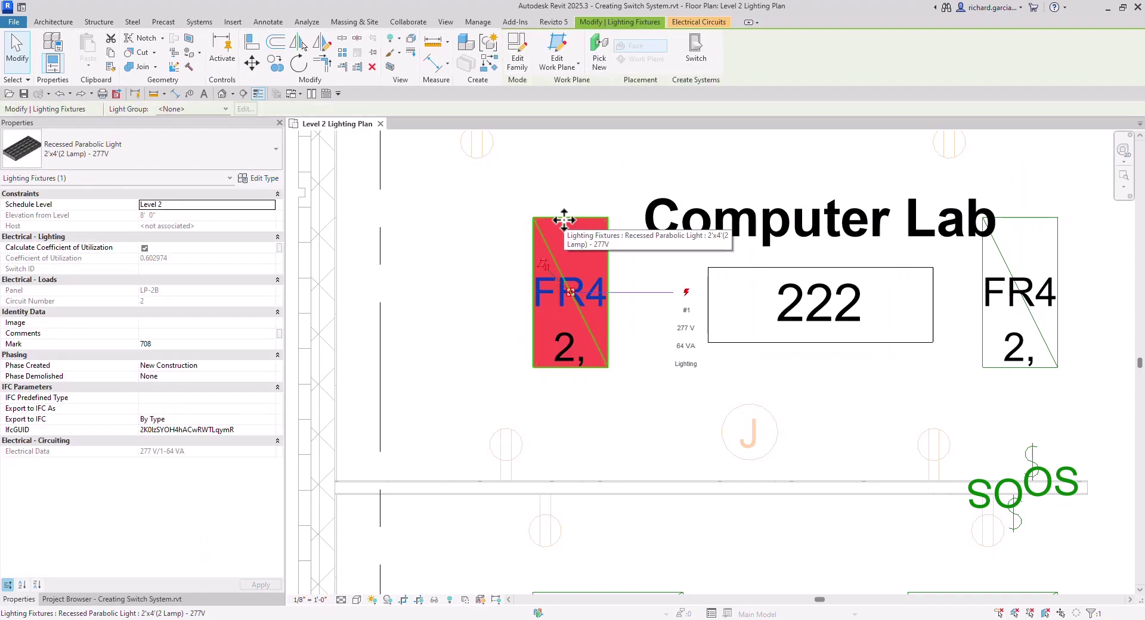
left_click(37, 301)
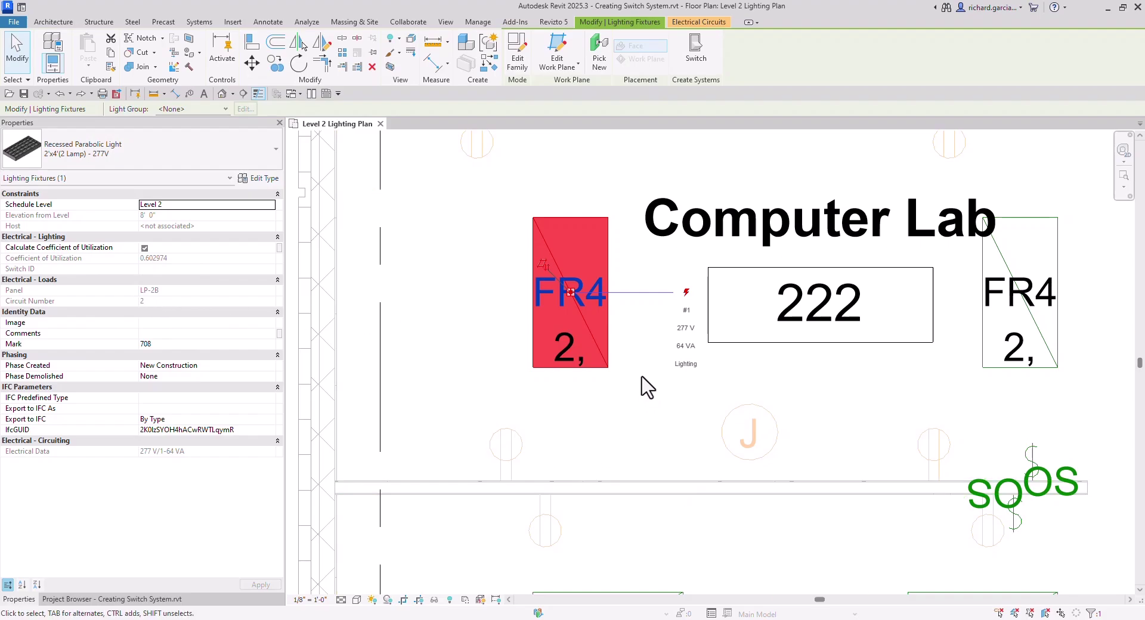
key("Escape")
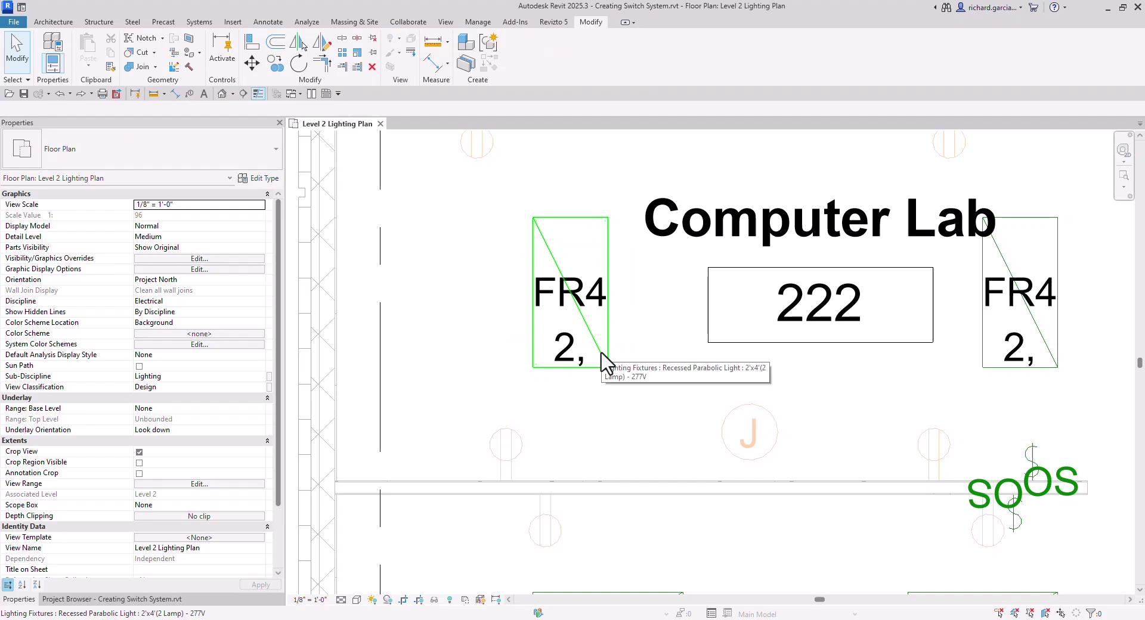
left_click(601, 357)
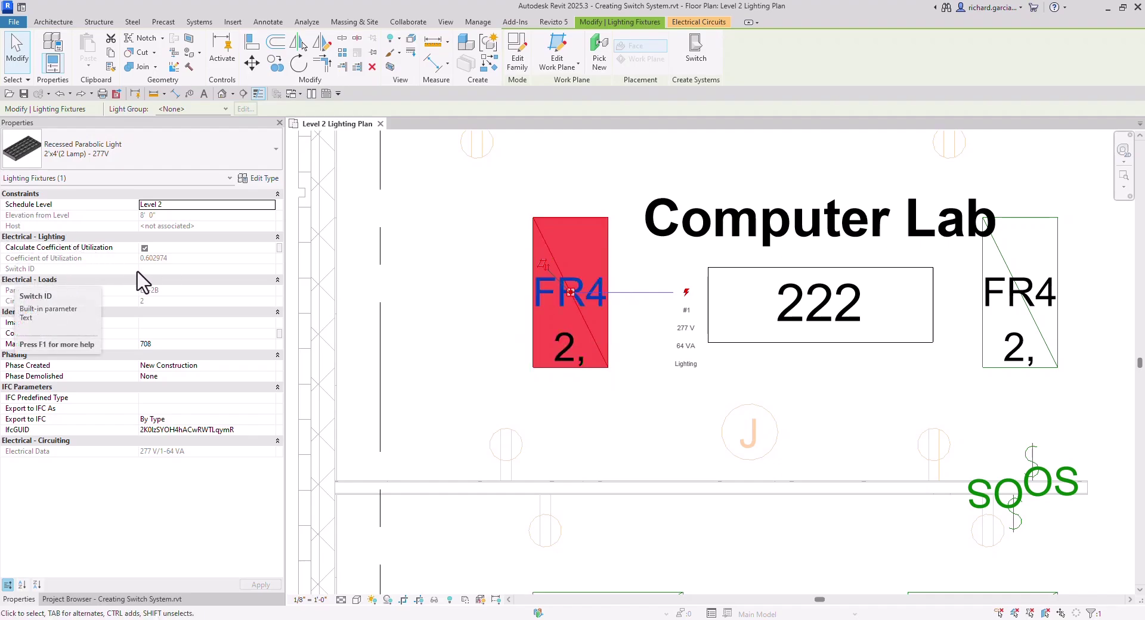
left_click(159, 272)
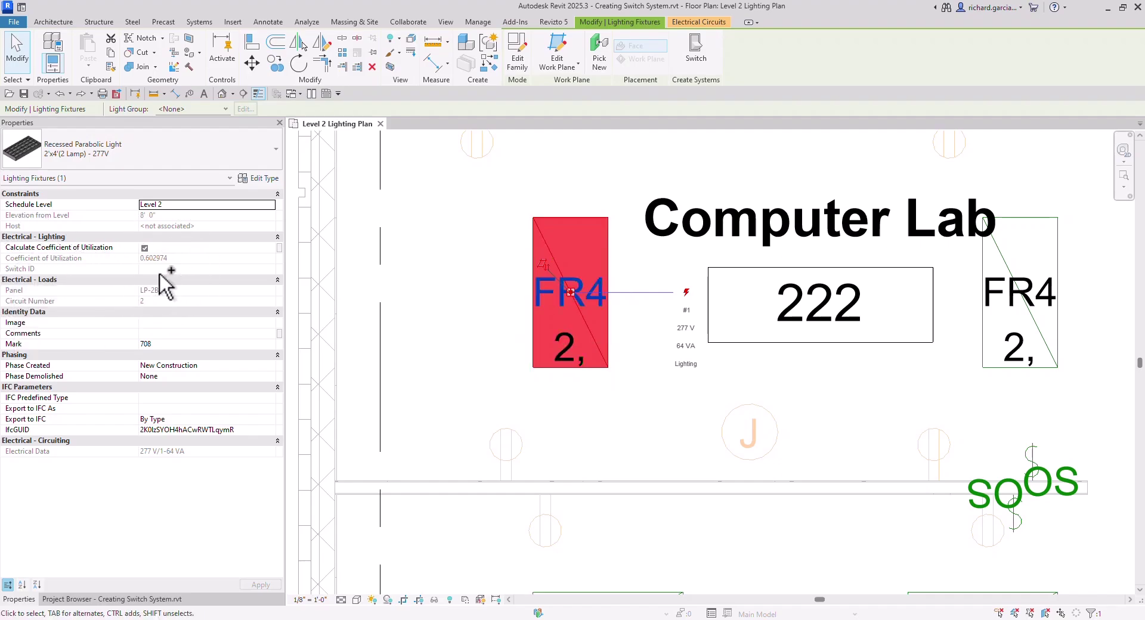
left_click(519, 328)
Step: Set the Switch ID of the wall occupancy sensor on the upper side of the Computer Lab partition wall to A
scroll(524, 329, "down", 1)
scroll(535, 340, "down", 2)
middle_click_drag(513, 312, 549, 283)
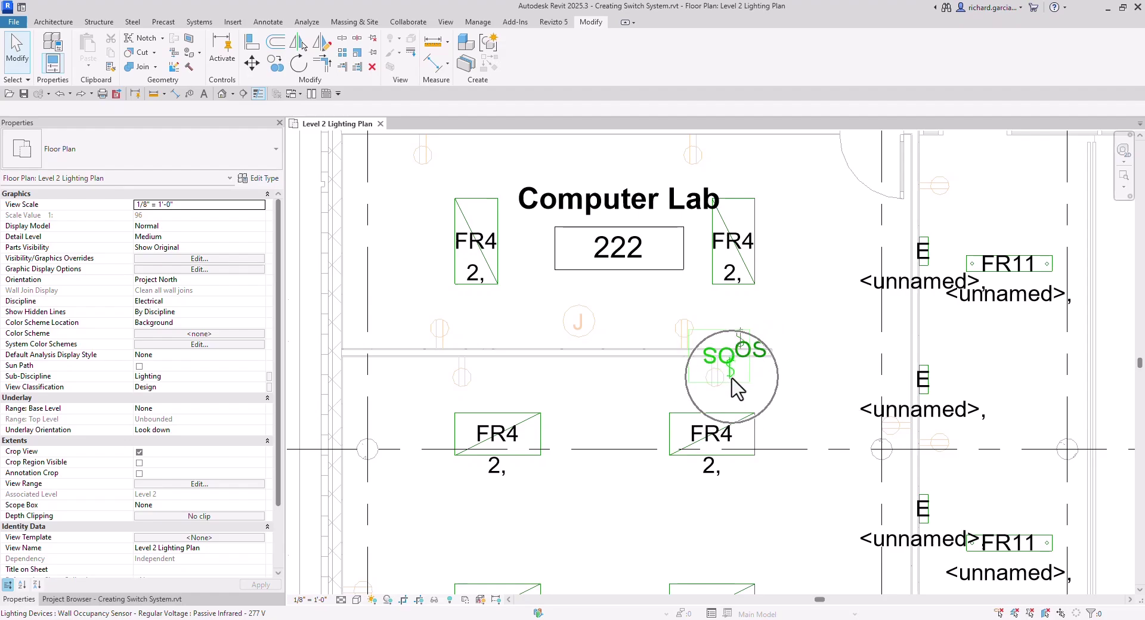
scroll(775, 322, "up", 3)
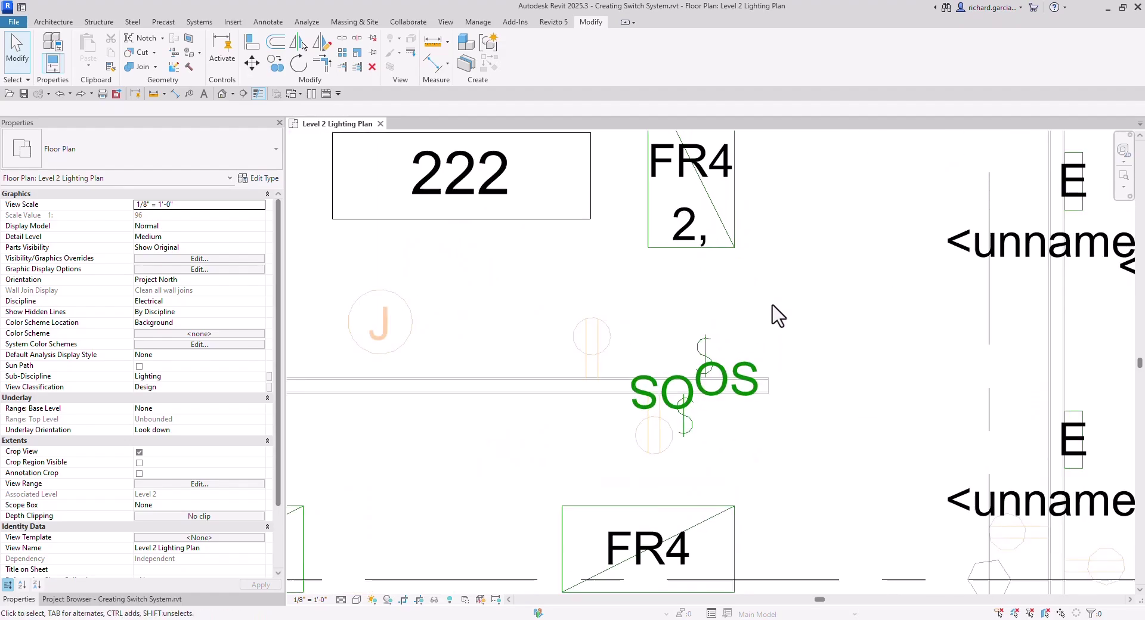
left_click(716, 368)
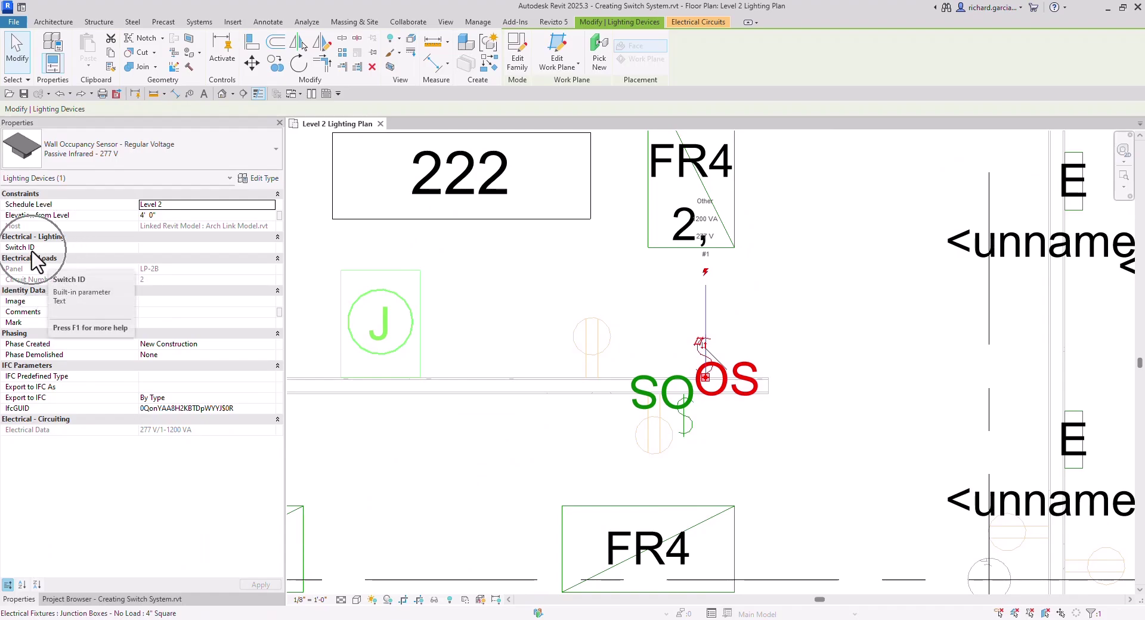
left_click(158, 247)
type("A")
key("Return")
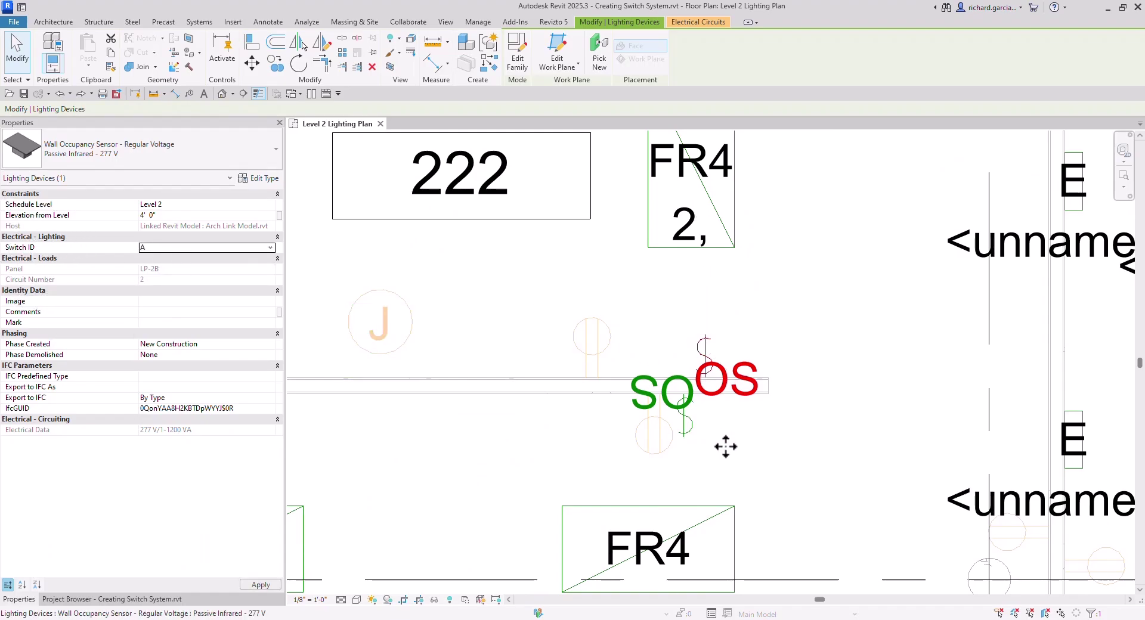
left_click(501, 451)
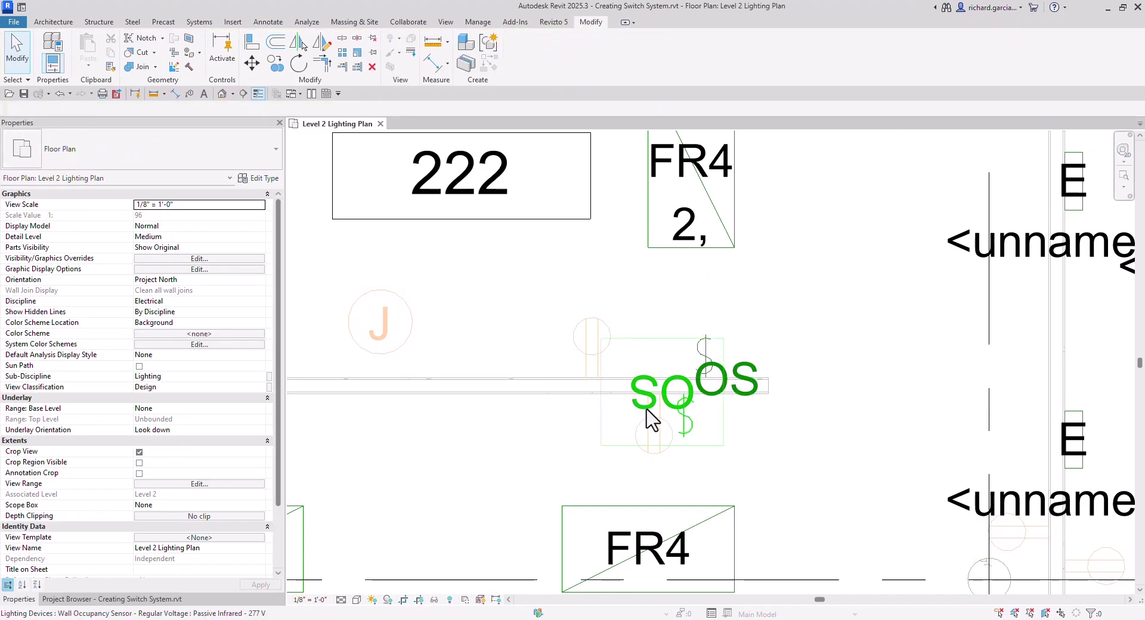
Step: Set the Switch ID of the wall occupancy sensor on the lower side of the Computer Lab partition wall to B
left_click(654, 421)
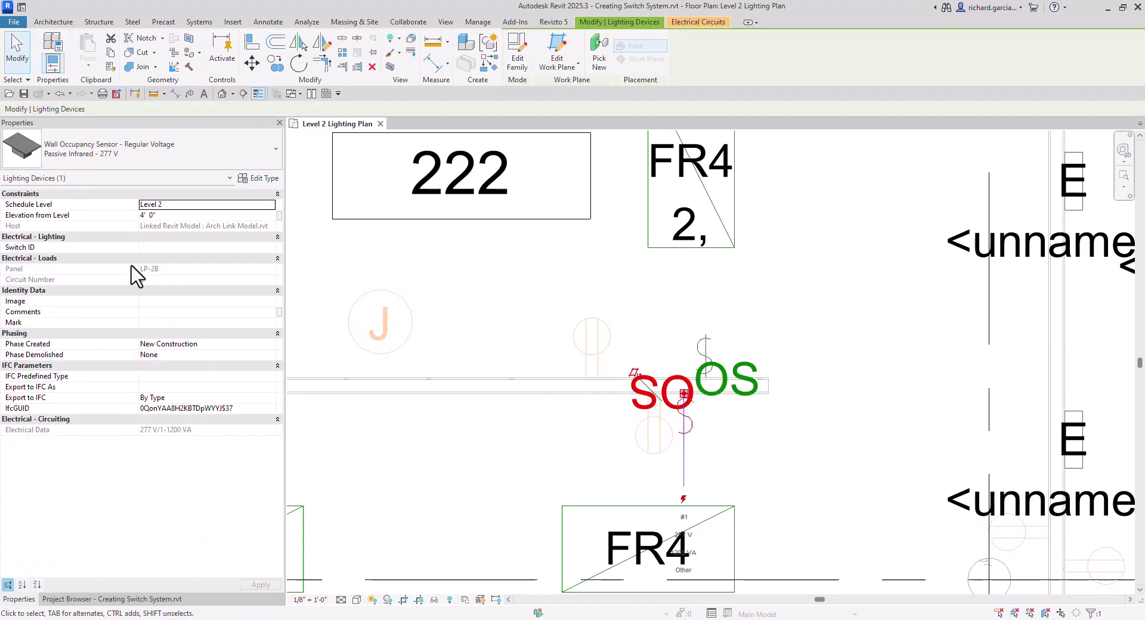
left_click(155, 247)
type("B")
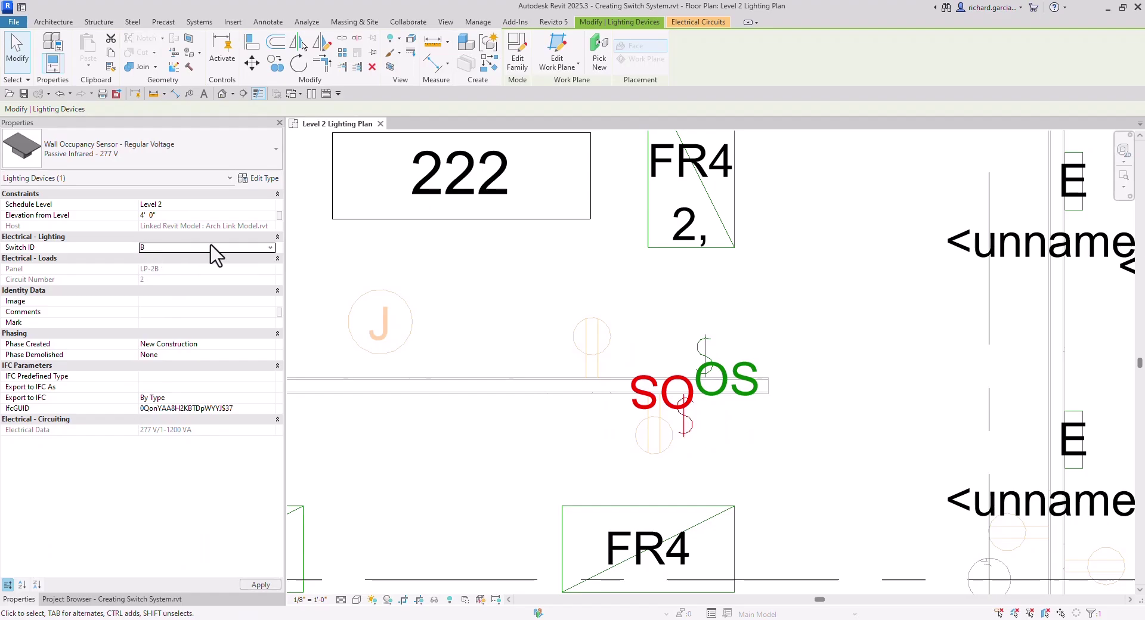
left_click(567, 442)
scroll(573, 387, "down", 3)
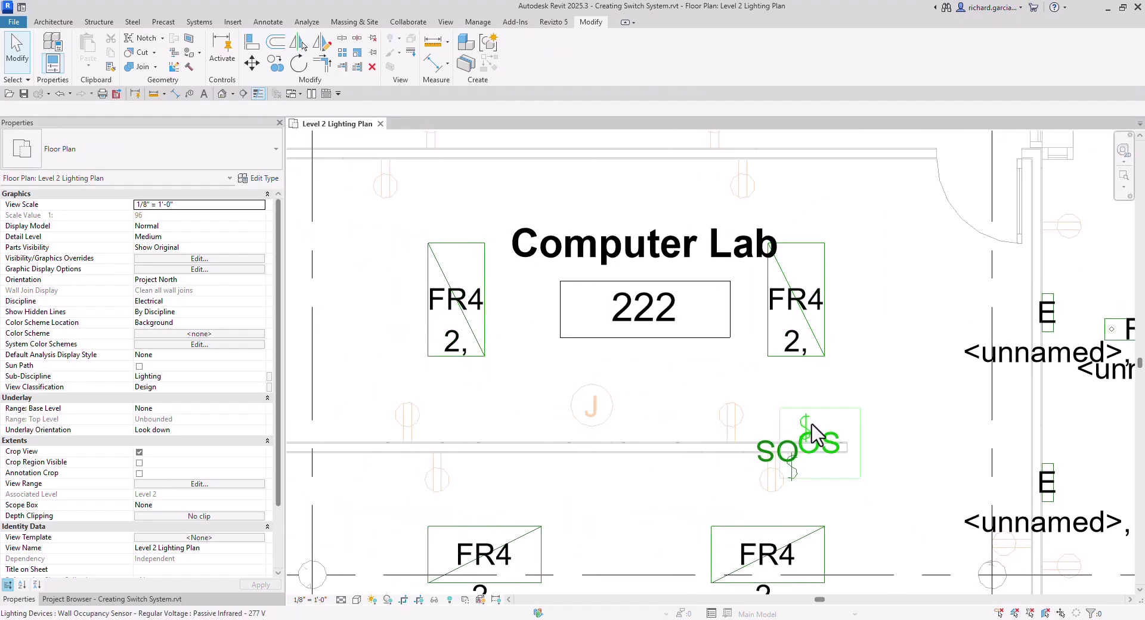
left_click(480, 337)
left_click(696, 83)
left_click(697, 51)
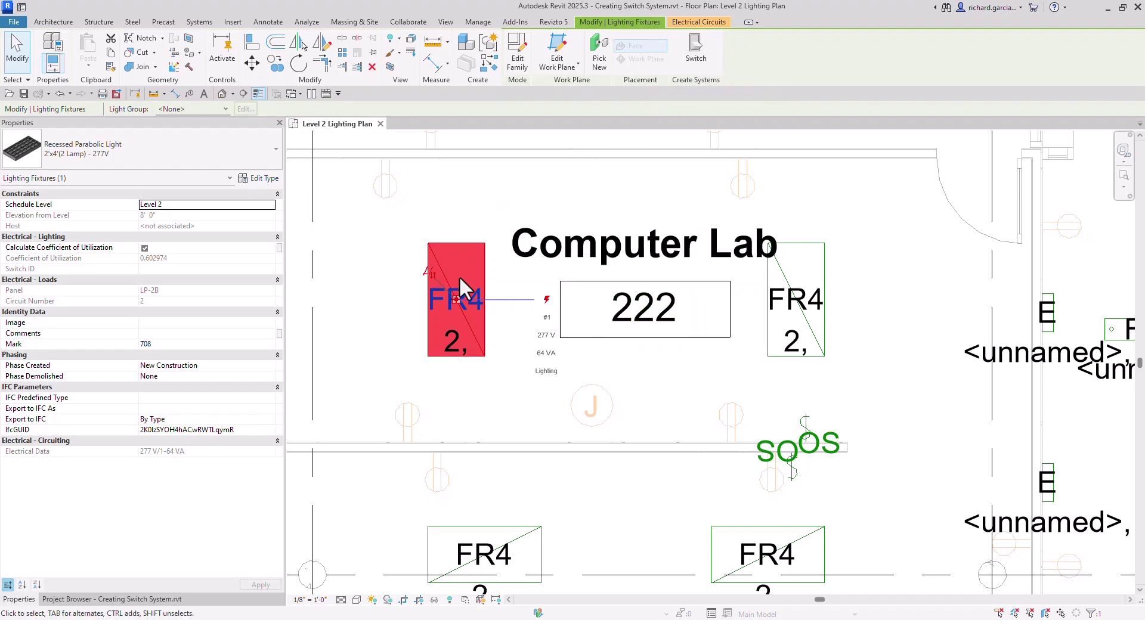
scroll(441, 296, "up", 3)
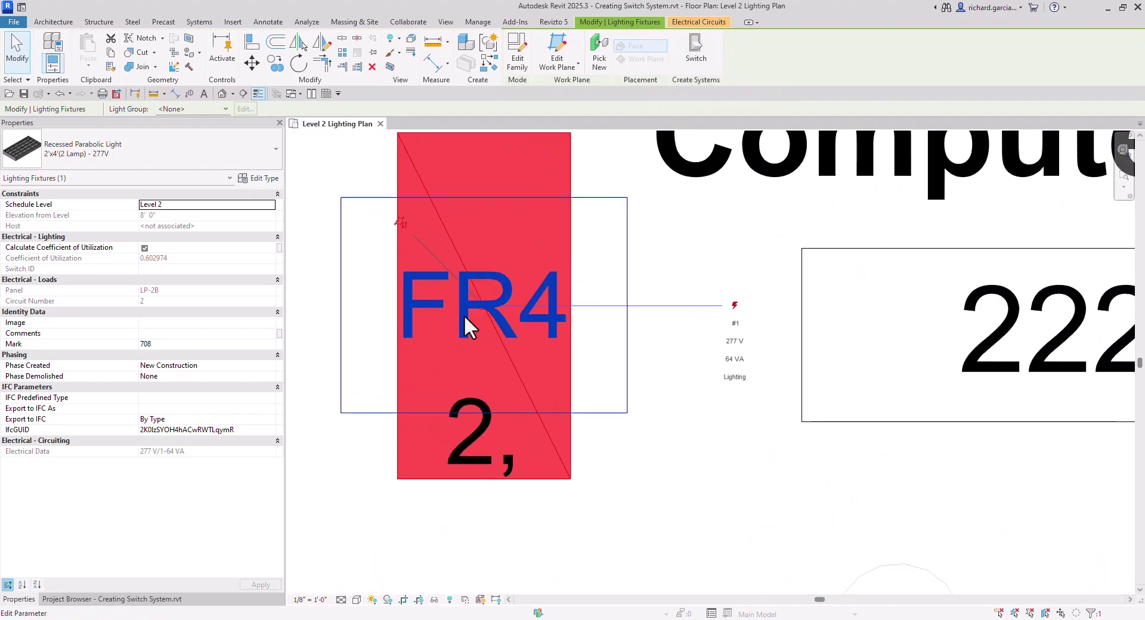
scroll(465, 316, "down", 6)
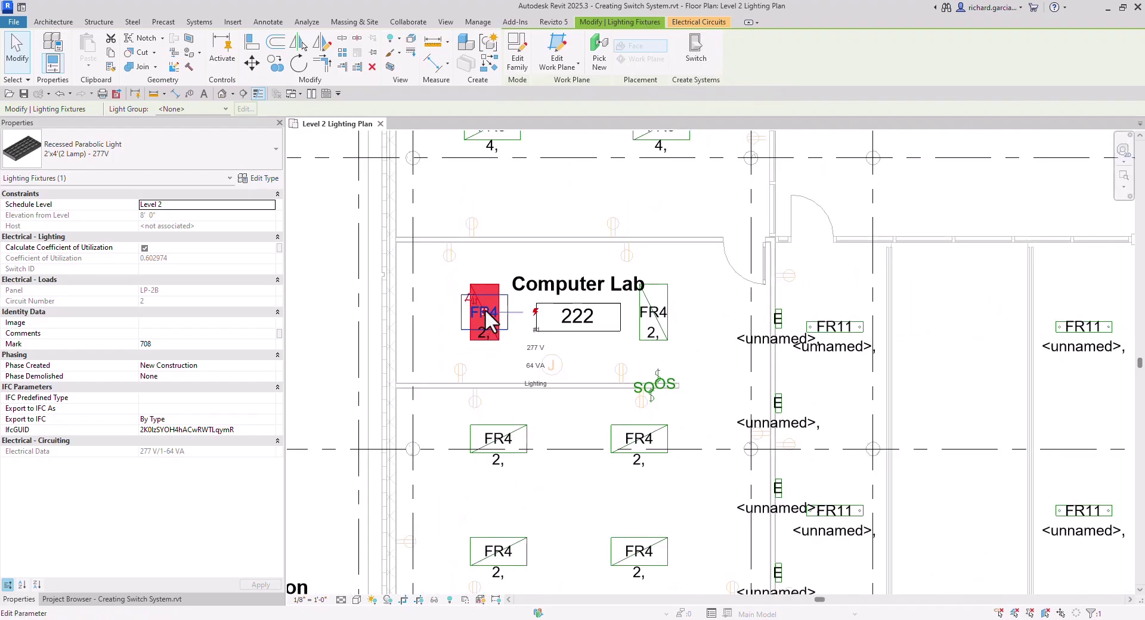
key("Escape")
left_click(486, 322)
right_click(483, 313)
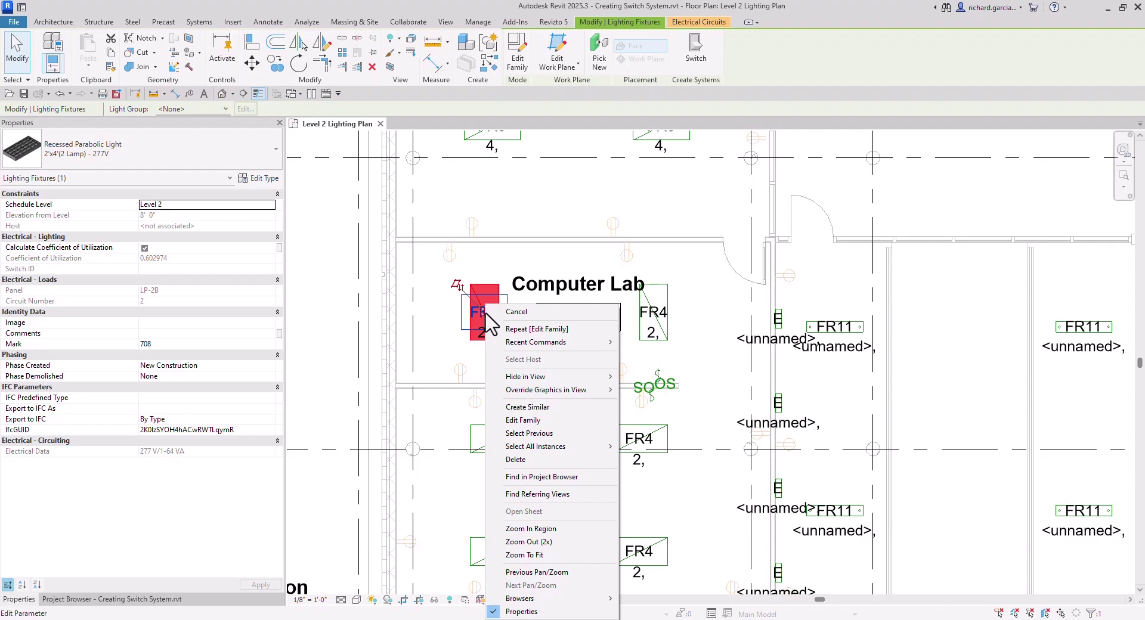
key("Escape")
scroll(489, 349, "up", 3)
left_click(534, 345)
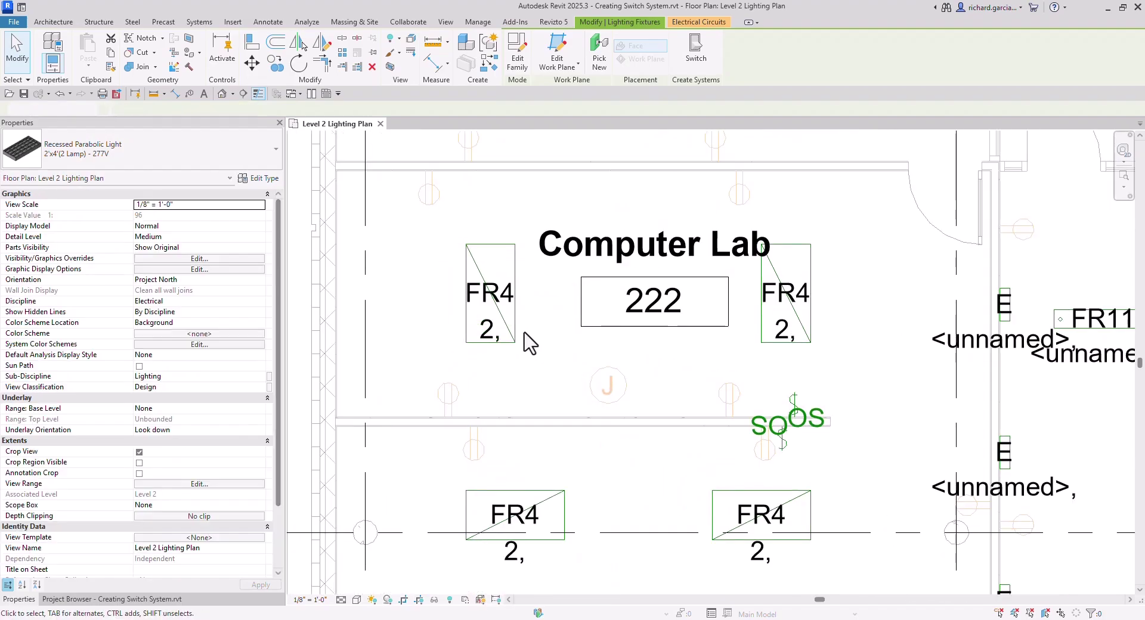
Step: Move the upper-left light's tag off the fixture to check the light's switch system commands, and move the tag back onto it
left_click(491, 346)
left_click_drag(497, 356, 427, 358)
left_click(508, 367)
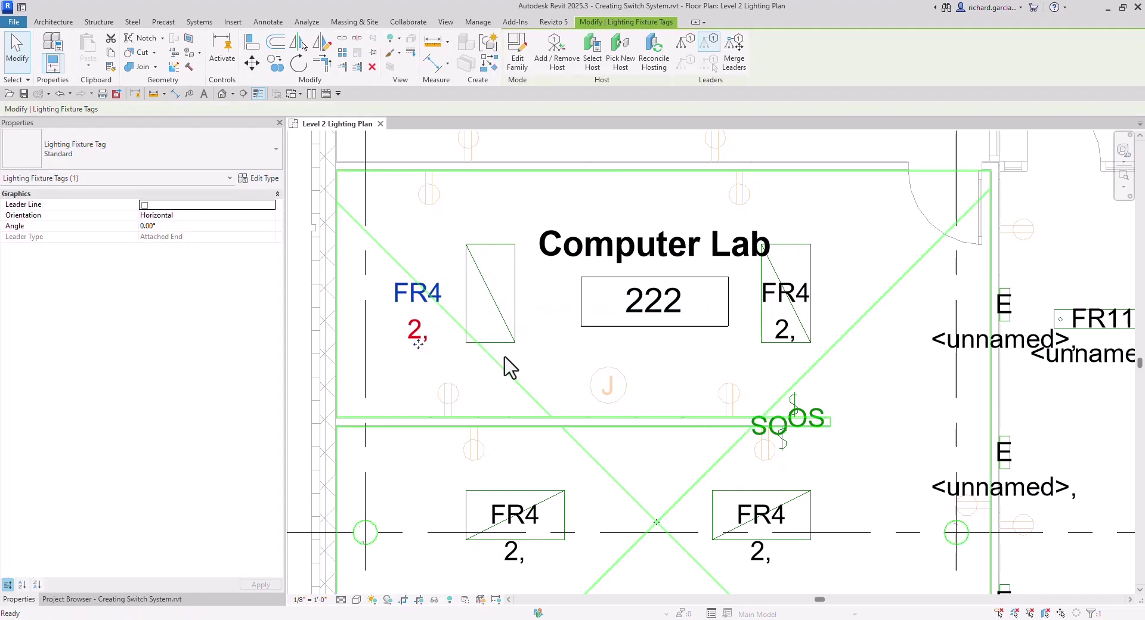
left_click(502, 325)
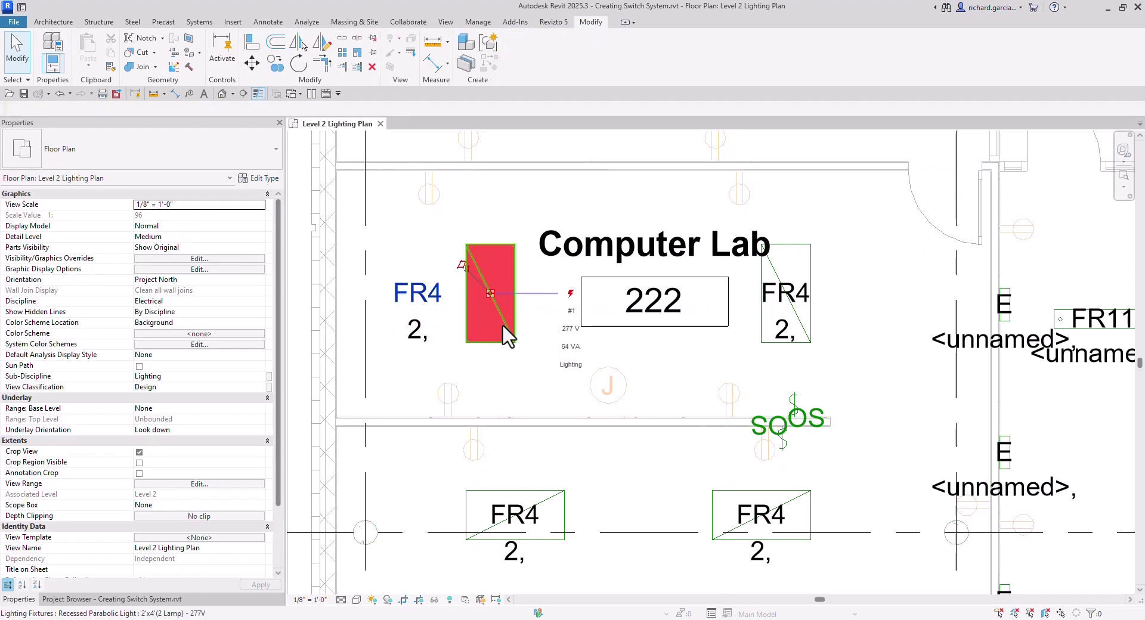
right_click(489, 294)
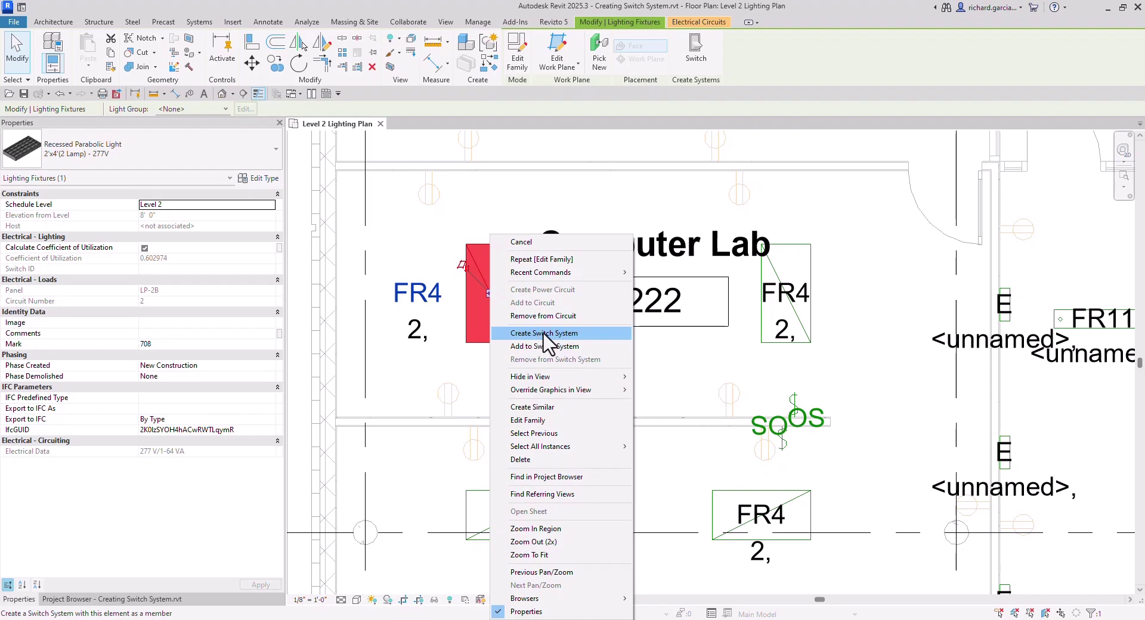
left_click(478, 370)
left_click(451, 309)
left_click_drag(450, 308, 499, 311)
Step: Create a switch system from the upper-left Computer Lab light and add the upper-right light to it
left_click(512, 253)
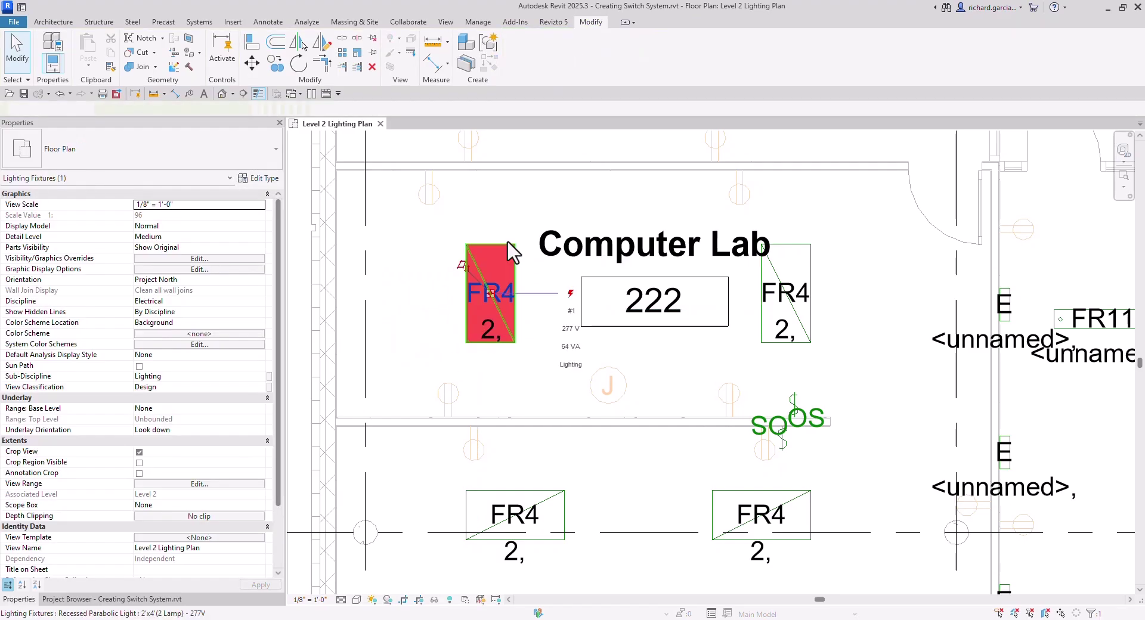
left_click(696, 47)
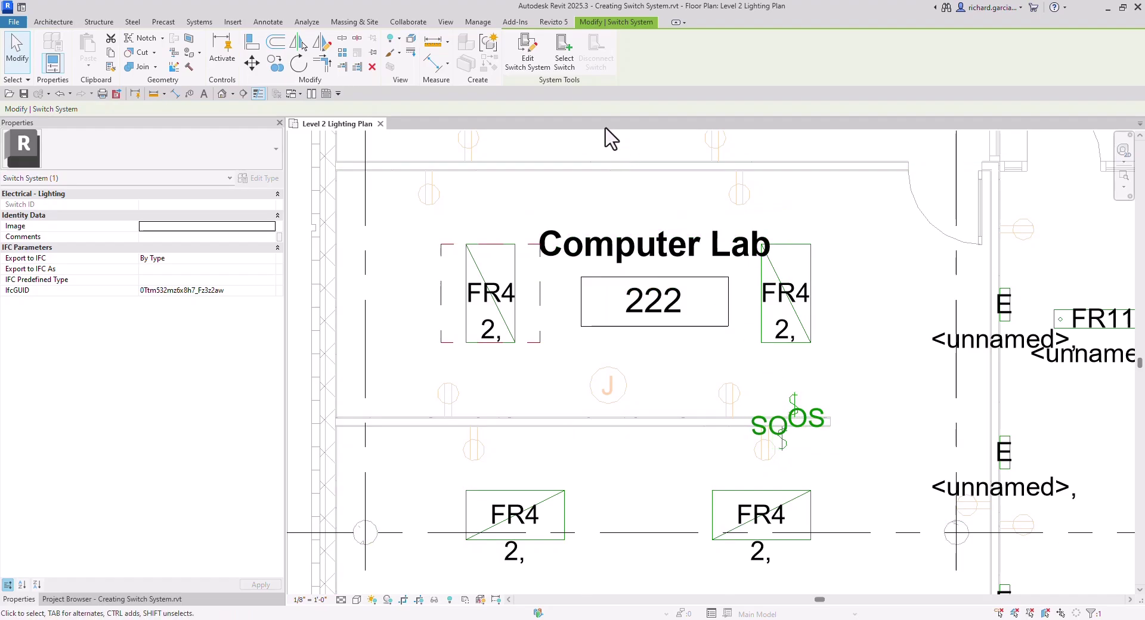
left_click(524, 51)
left_click(94, 67)
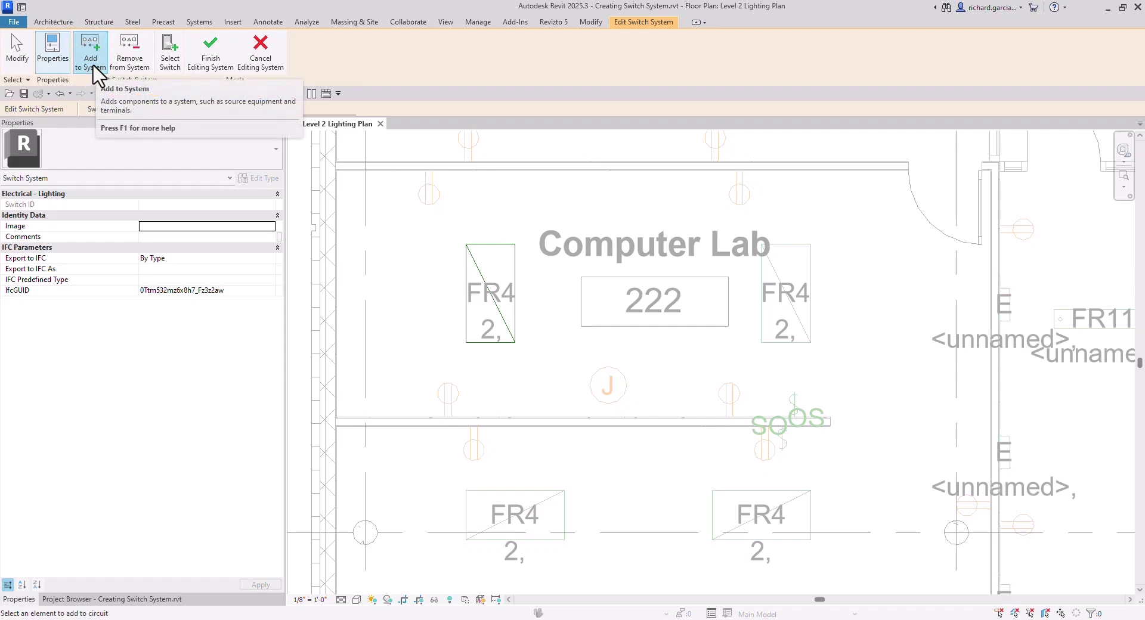
left_click(816, 325)
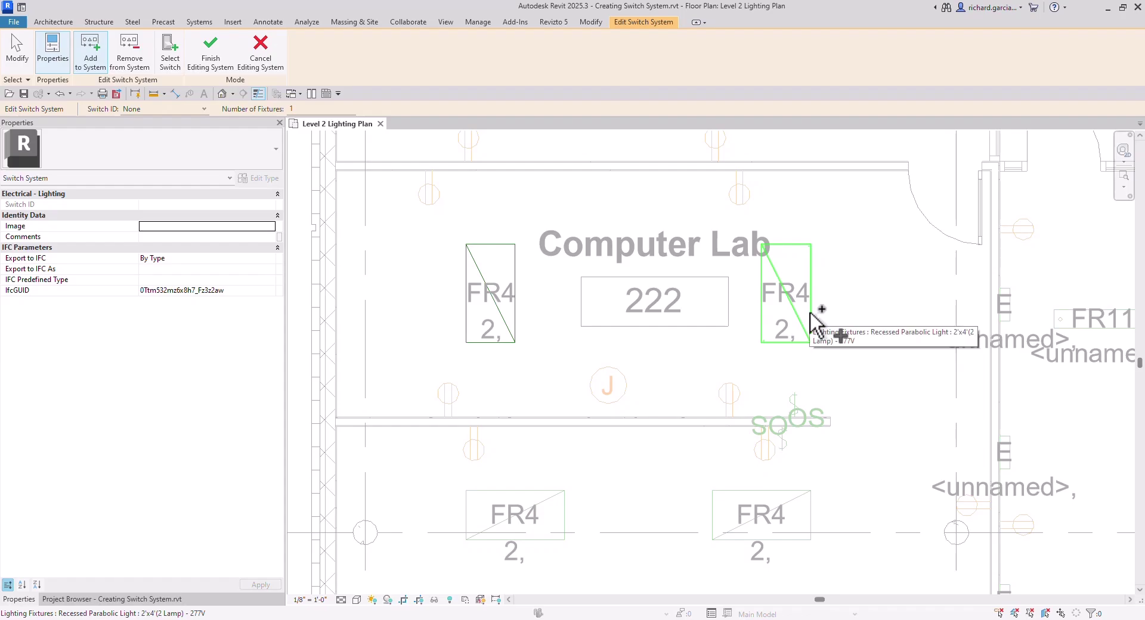
left_click(812, 322)
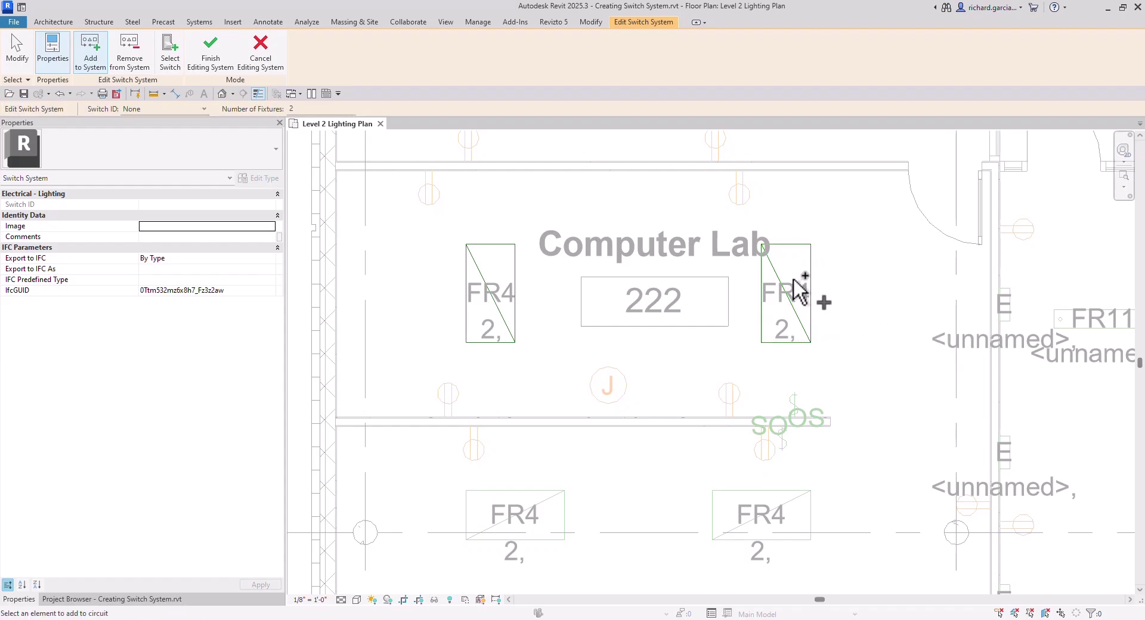
Step: Assign the occupancy sensor on the partition wall's upper side as the system's switch and finish editing the system
left_click(170, 60)
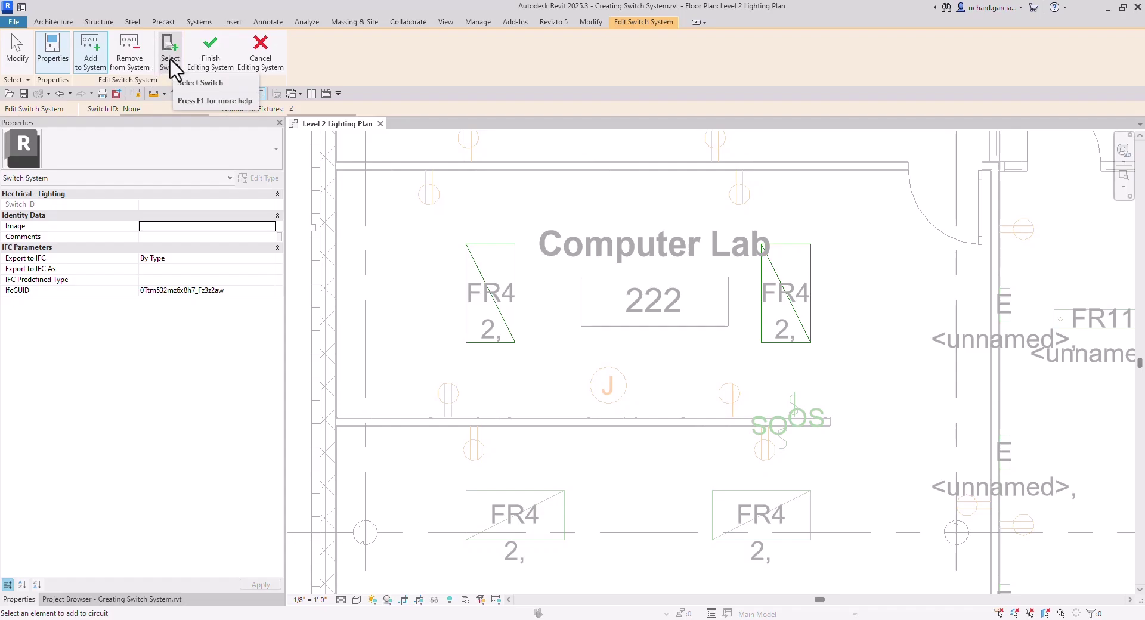
left_click(172, 57)
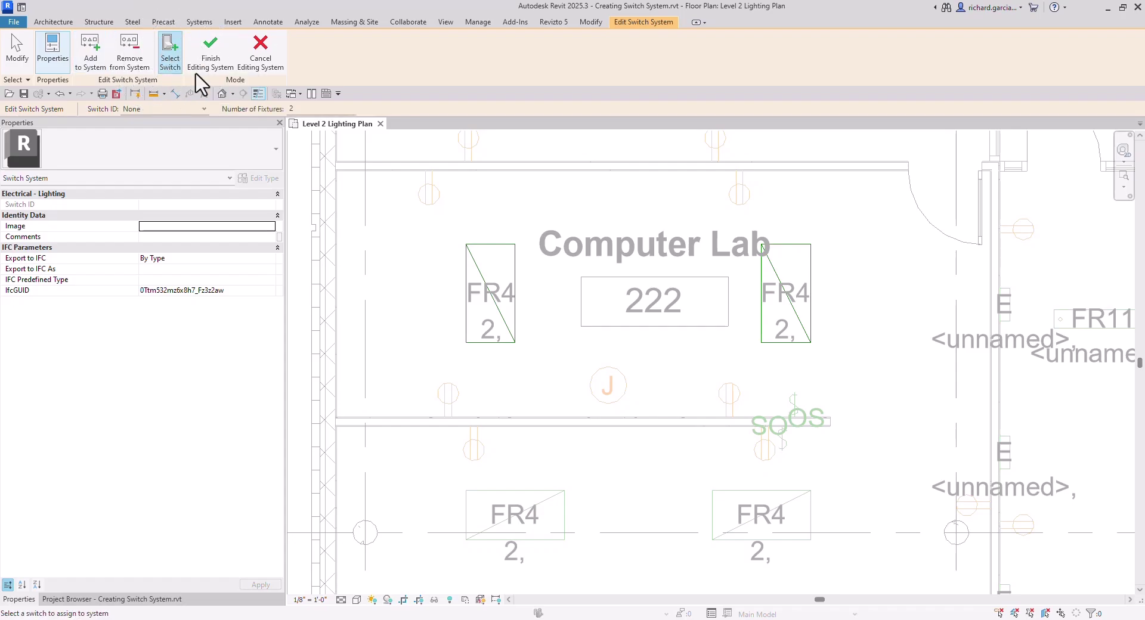
left_click(795, 411)
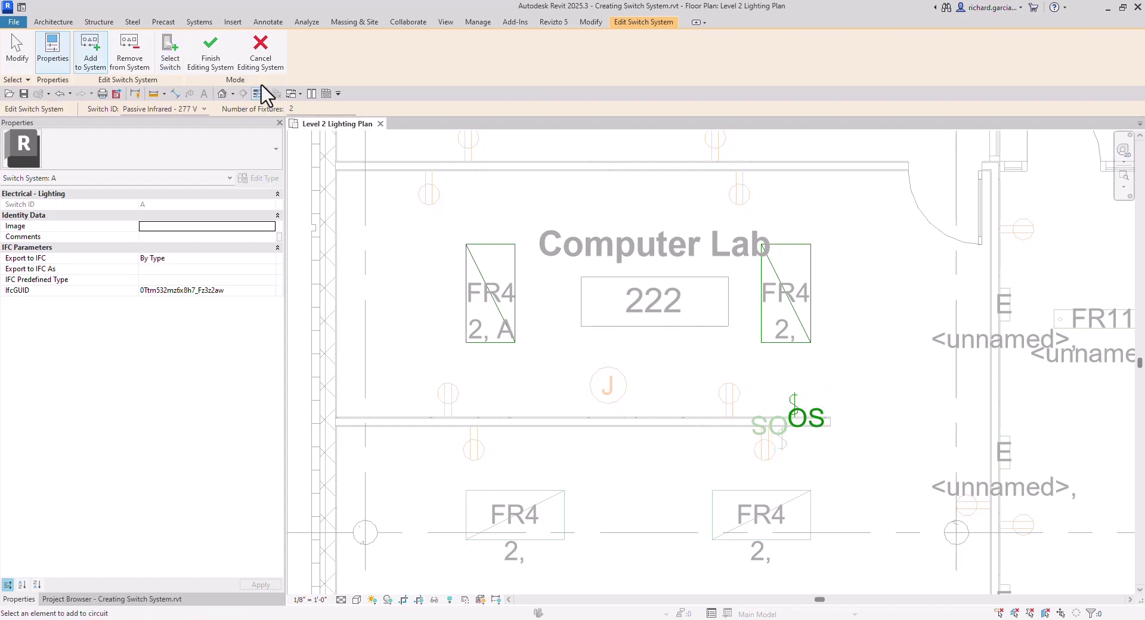
left_click(211, 56)
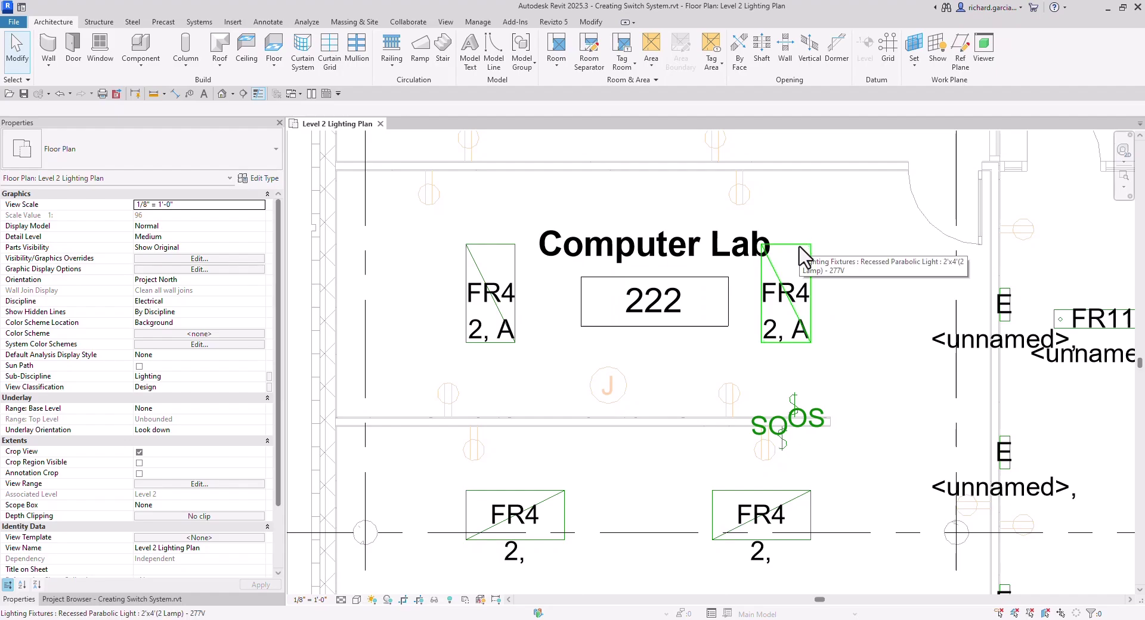
Step: Examine the circuit and switch system A connections of the upper Computer Lab lights and clear the selection
key("Tab")
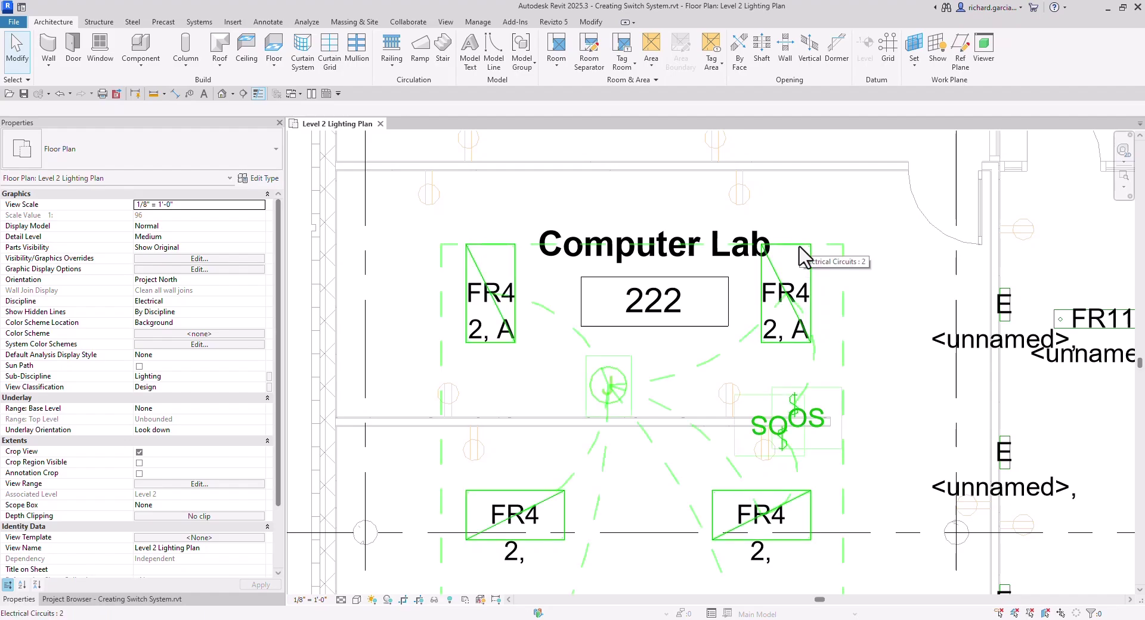
key("Tab")
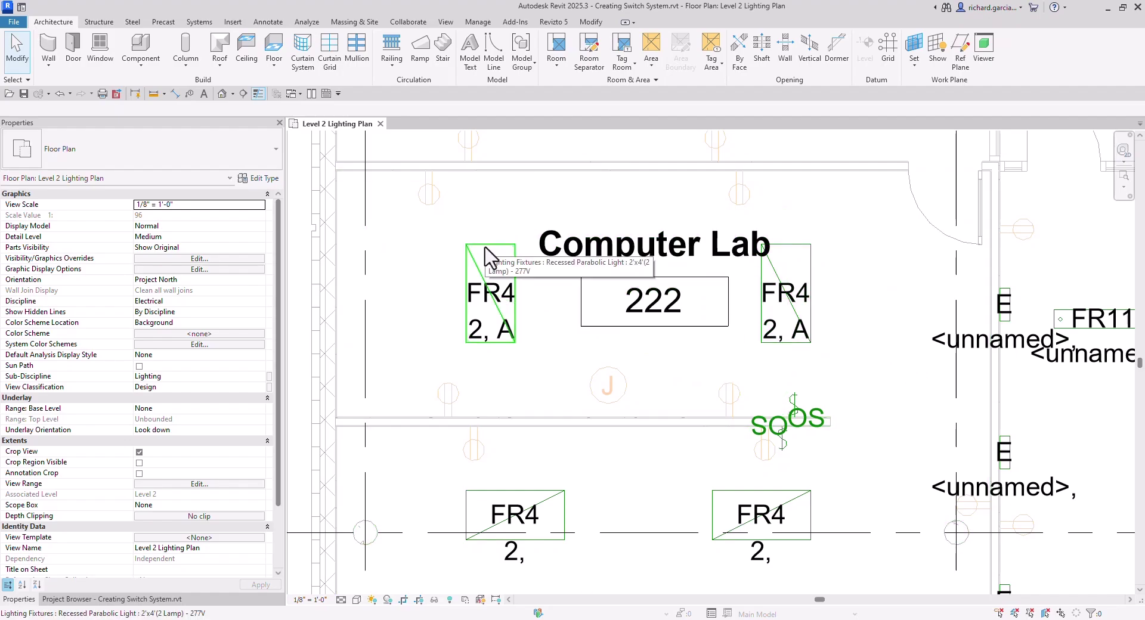
key("Tab")
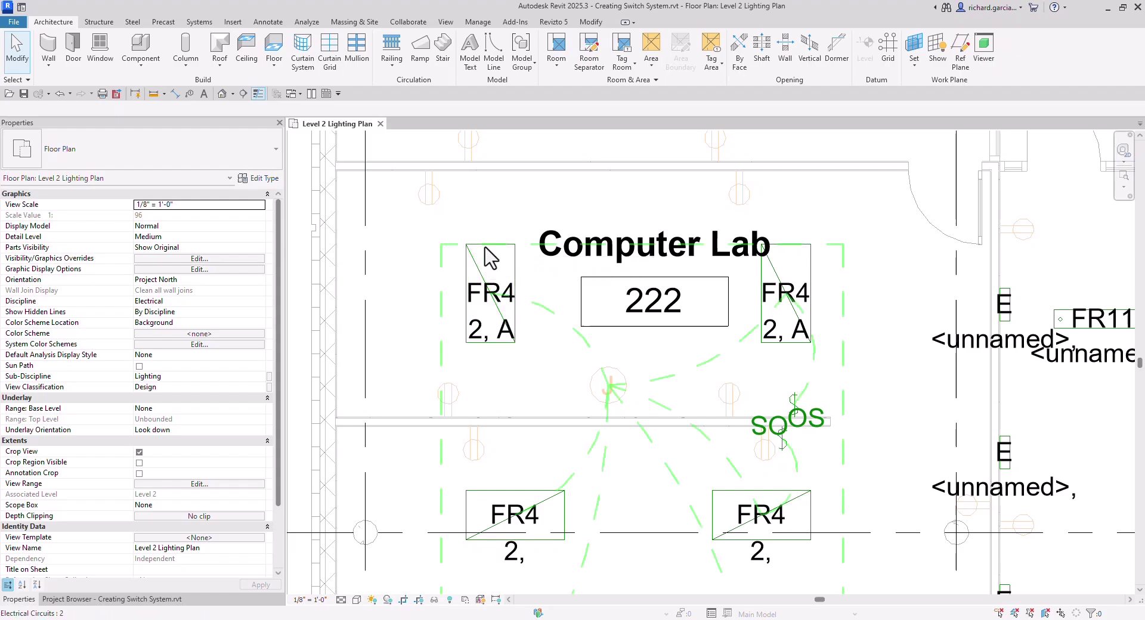
key("Tab")
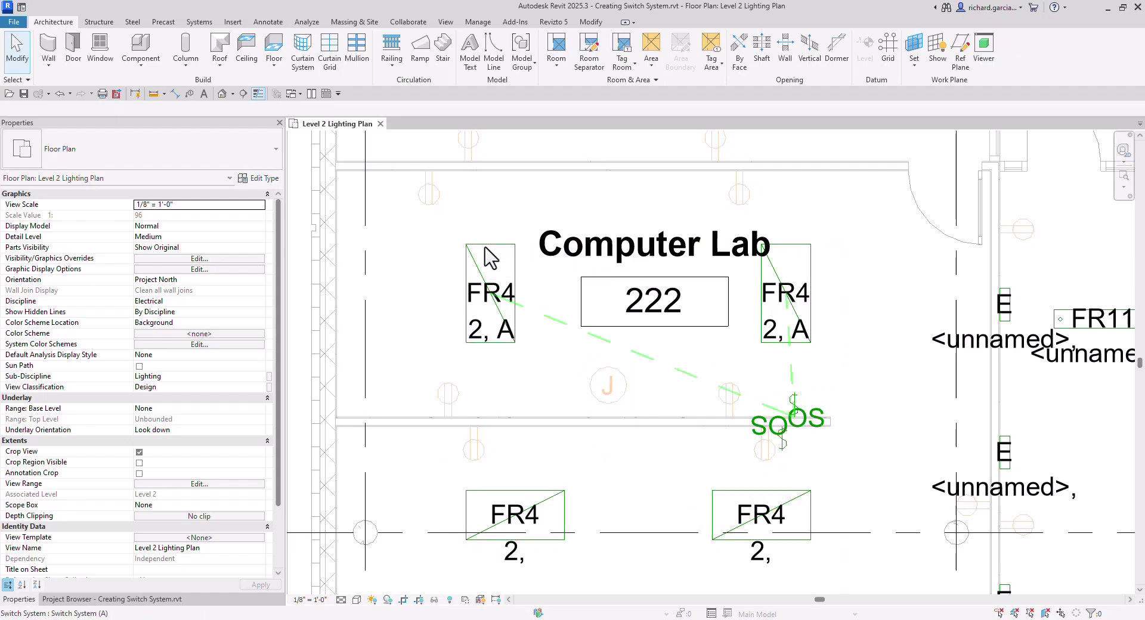
left_click(484, 257)
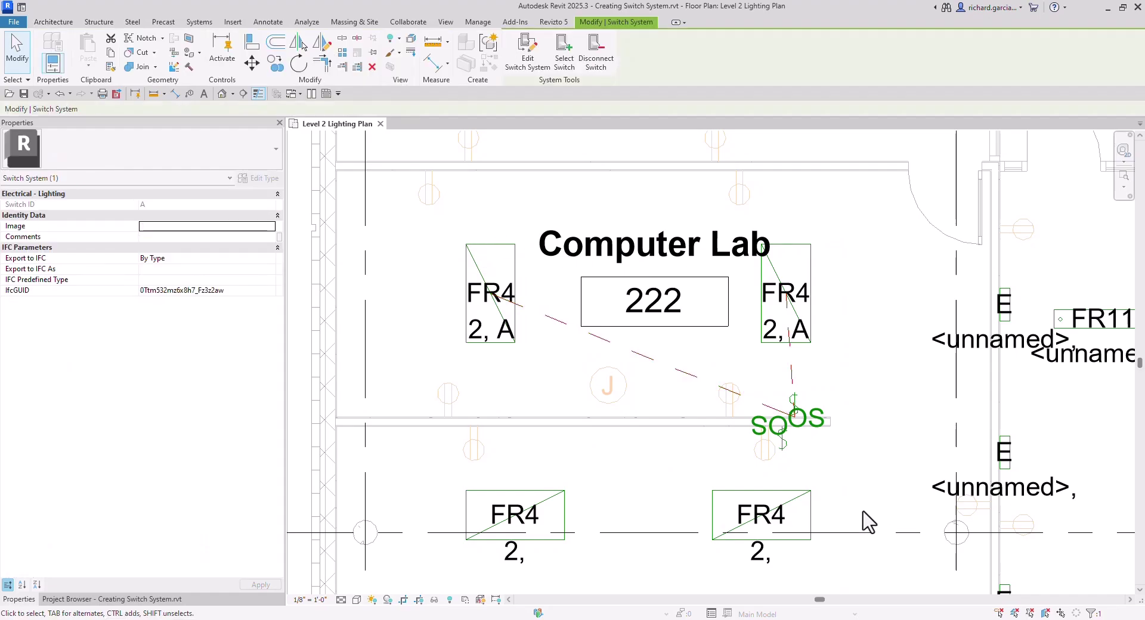
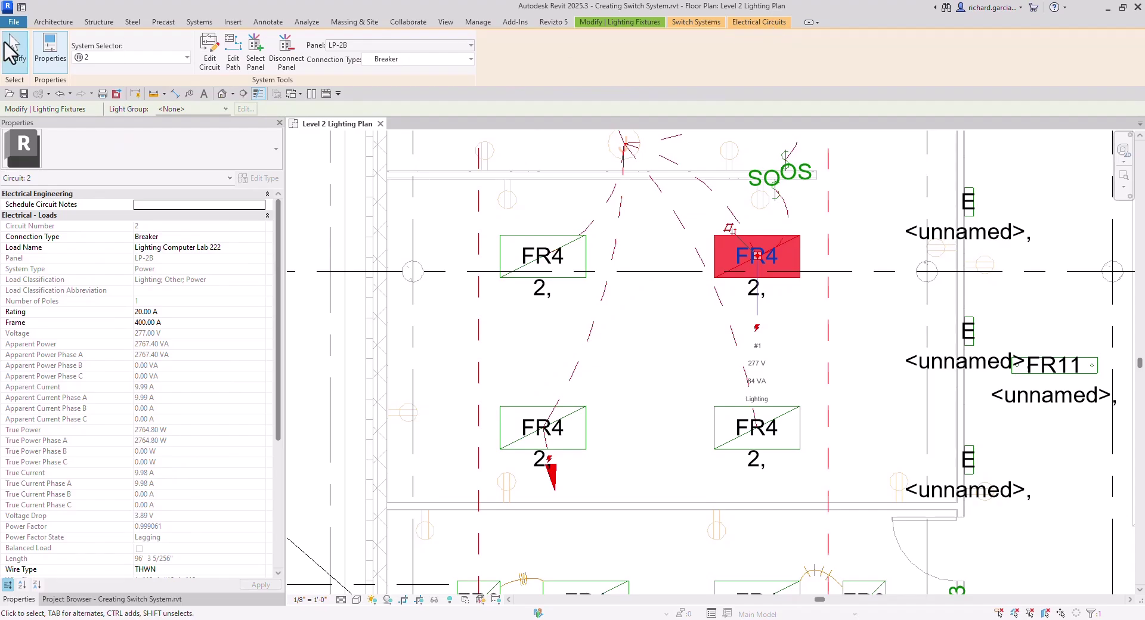
left_click(15, 51)
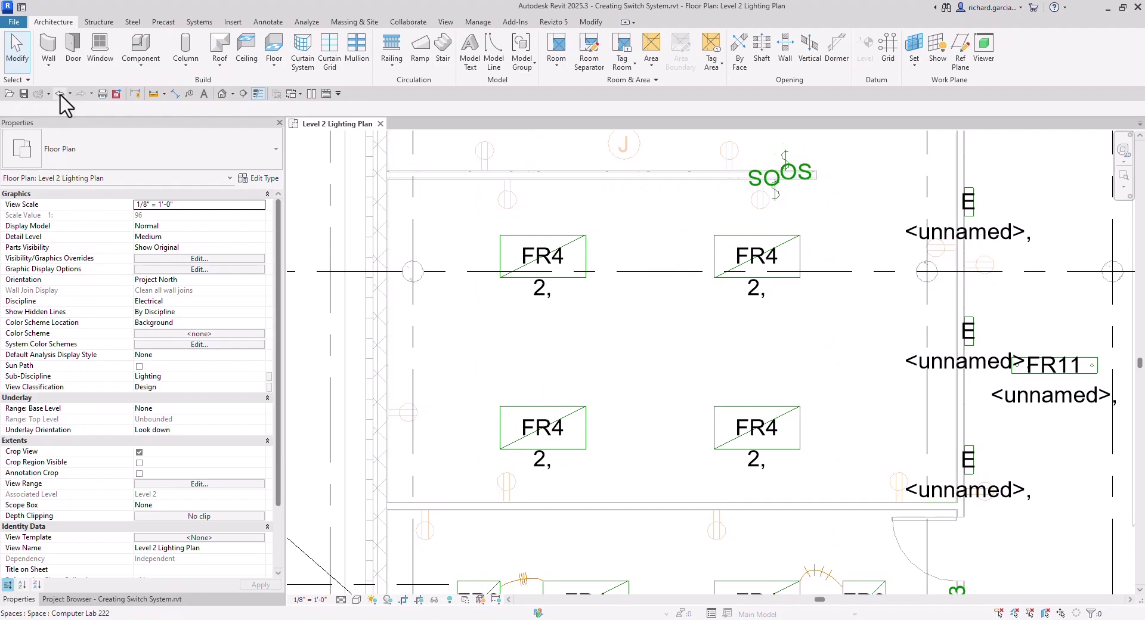
Step: Create a switch system from the nearest right-hand light below the partition wall and add the other three lights of that area
left_click(792, 238)
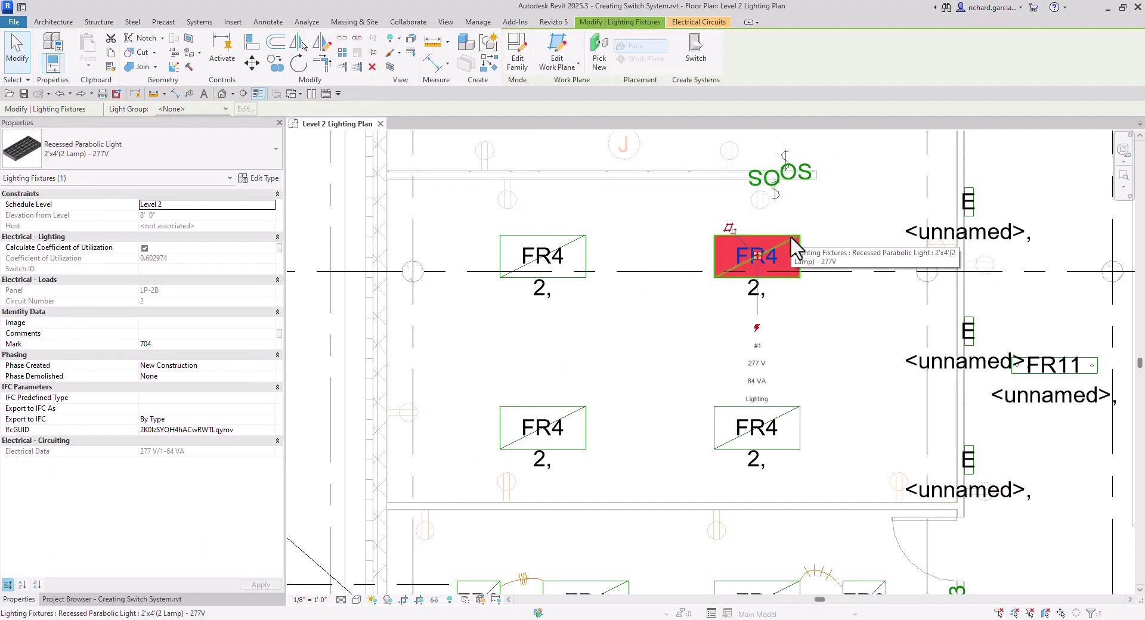
left_click(698, 57)
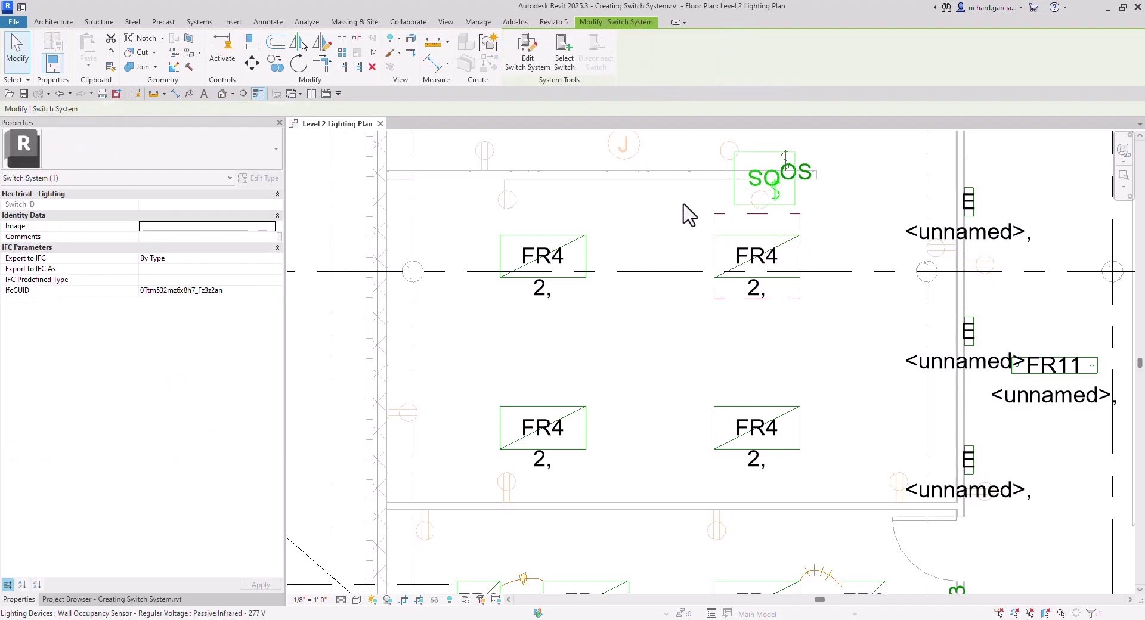
left_click(534, 65)
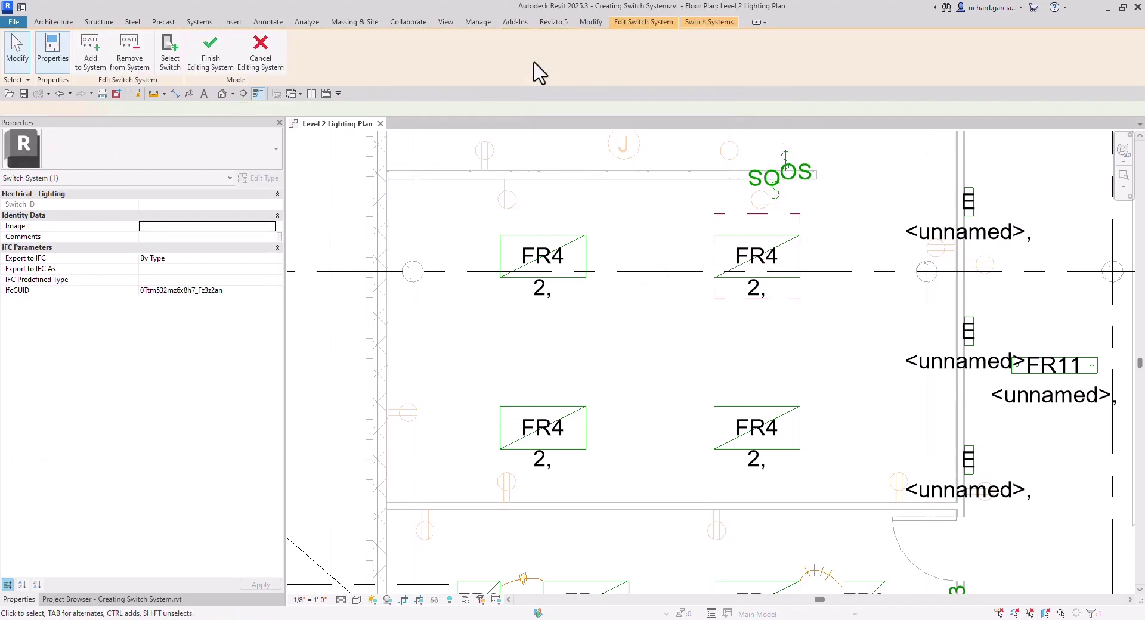
left_click(90, 50)
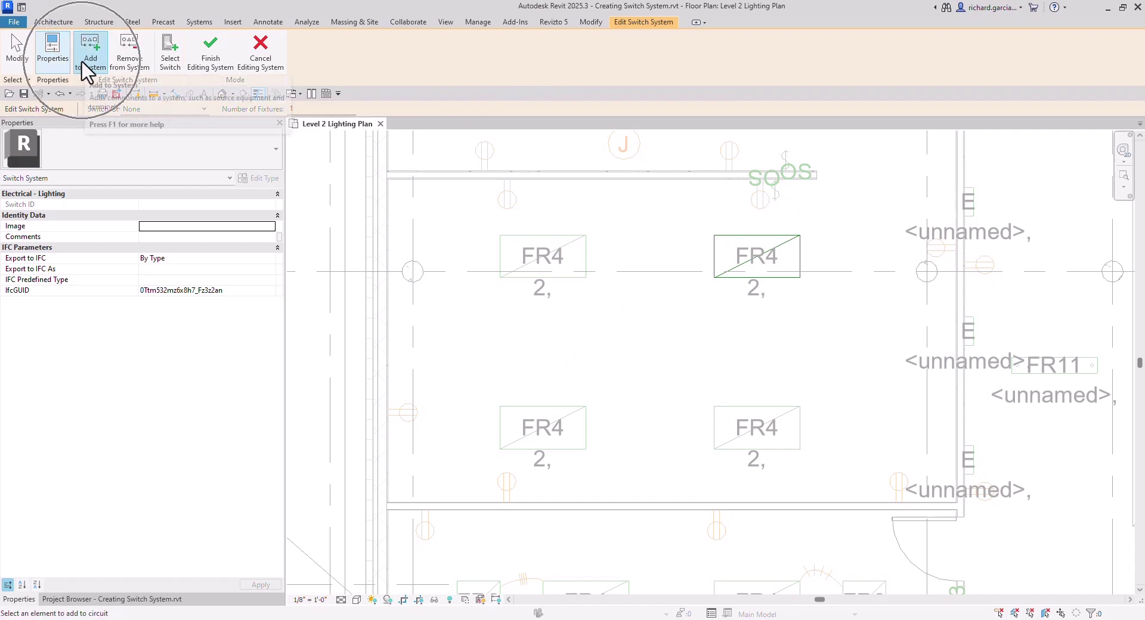
left_click(587, 247)
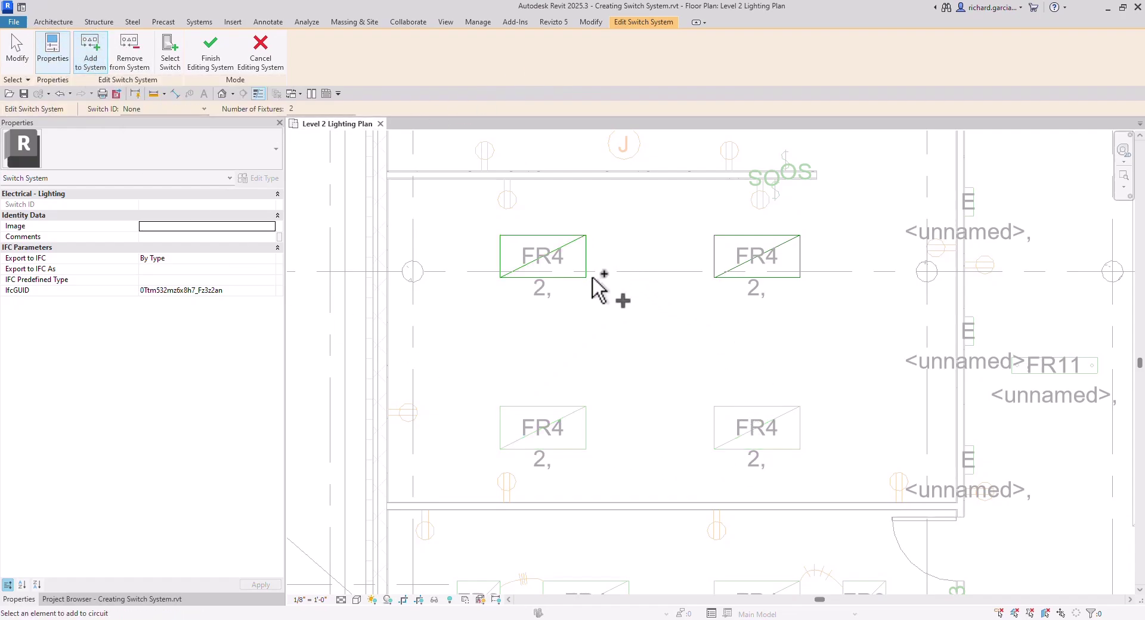
left_click(582, 403)
left_click(804, 410)
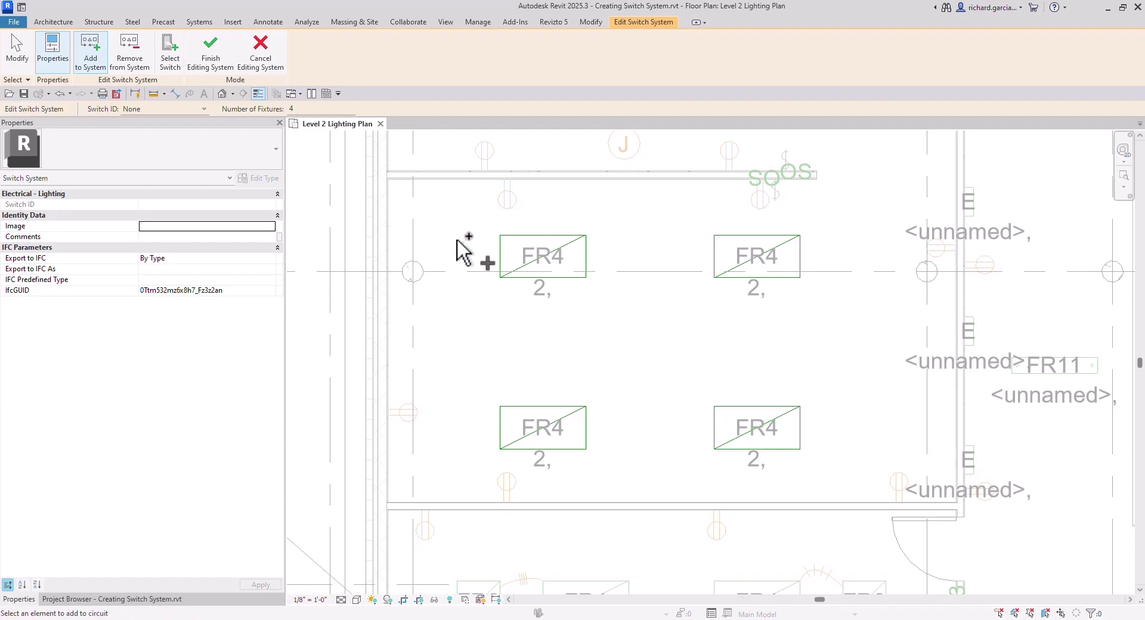
Step: Assign the occupancy sensor on the partition wall's lower side as the four-light system's switch and finish editing the system
left_click(171, 57)
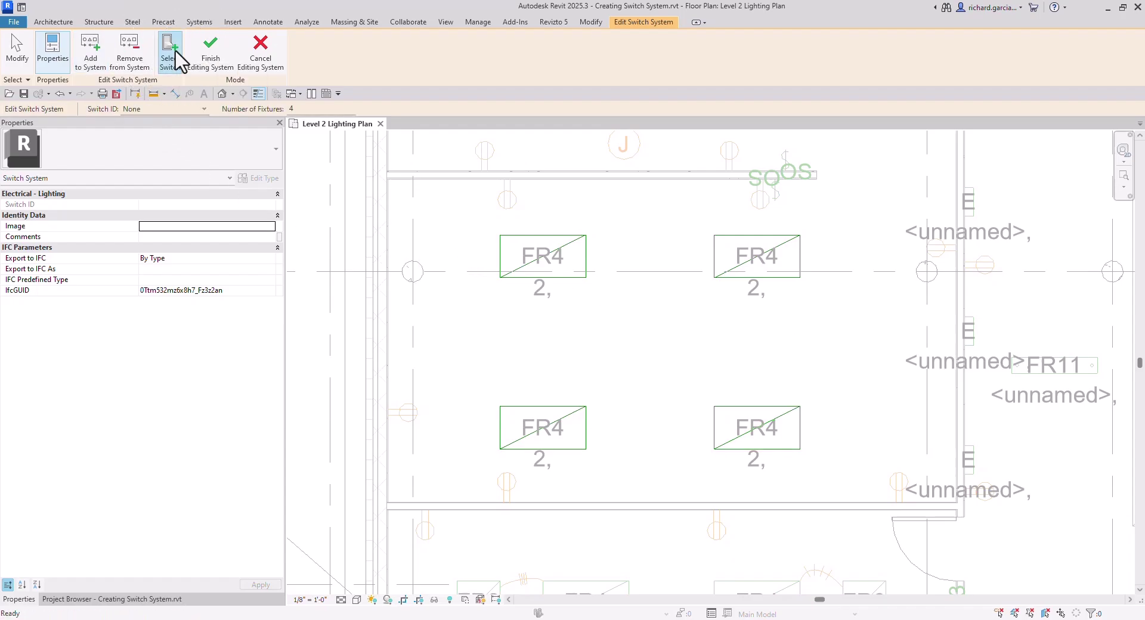
left_click(777, 285)
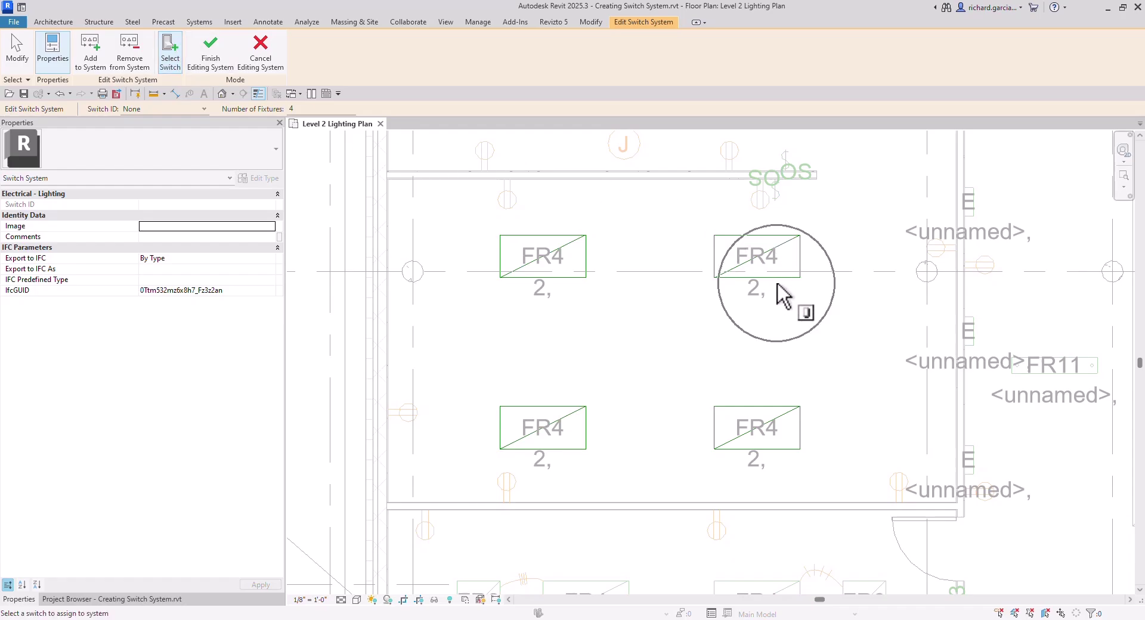
left_click(560, 289)
left_click(564, 458)
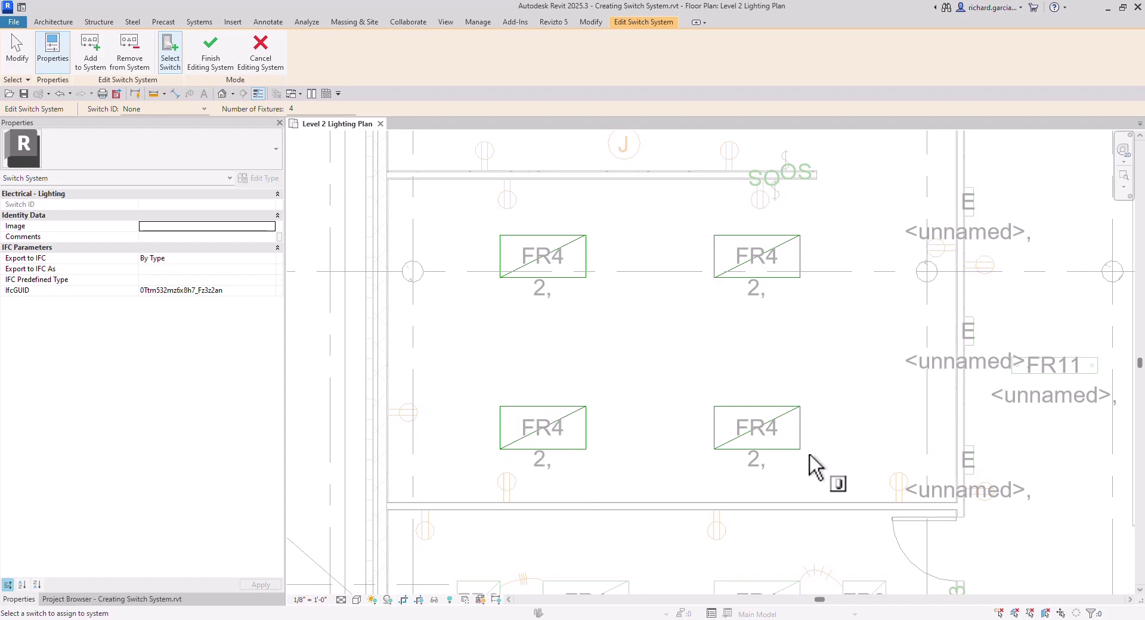
left_click(780, 192)
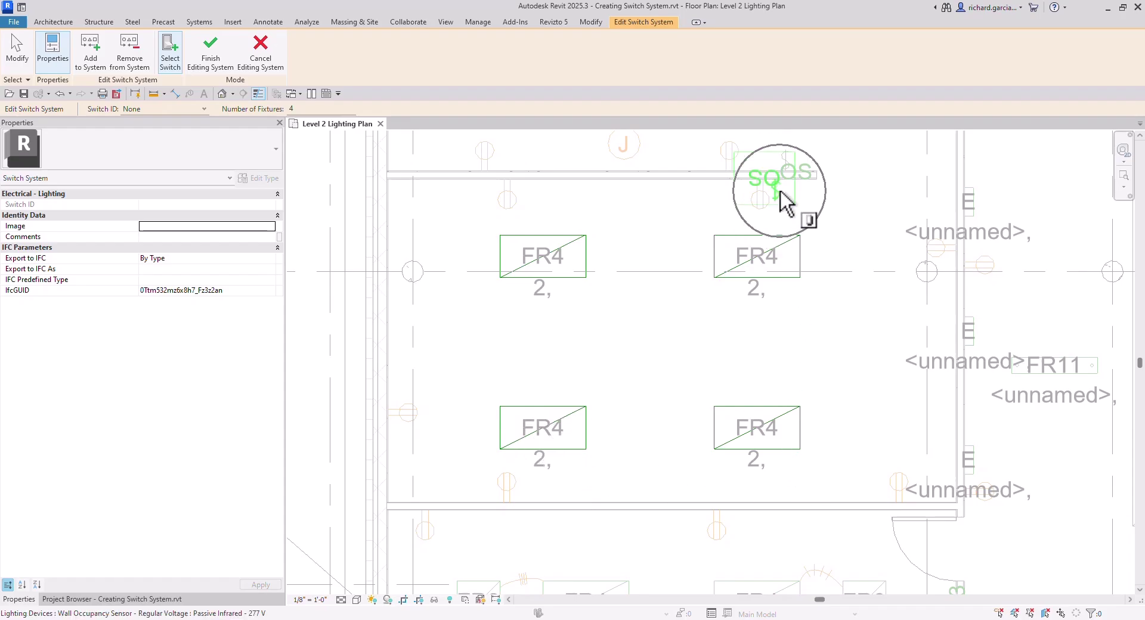
left_click(779, 192)
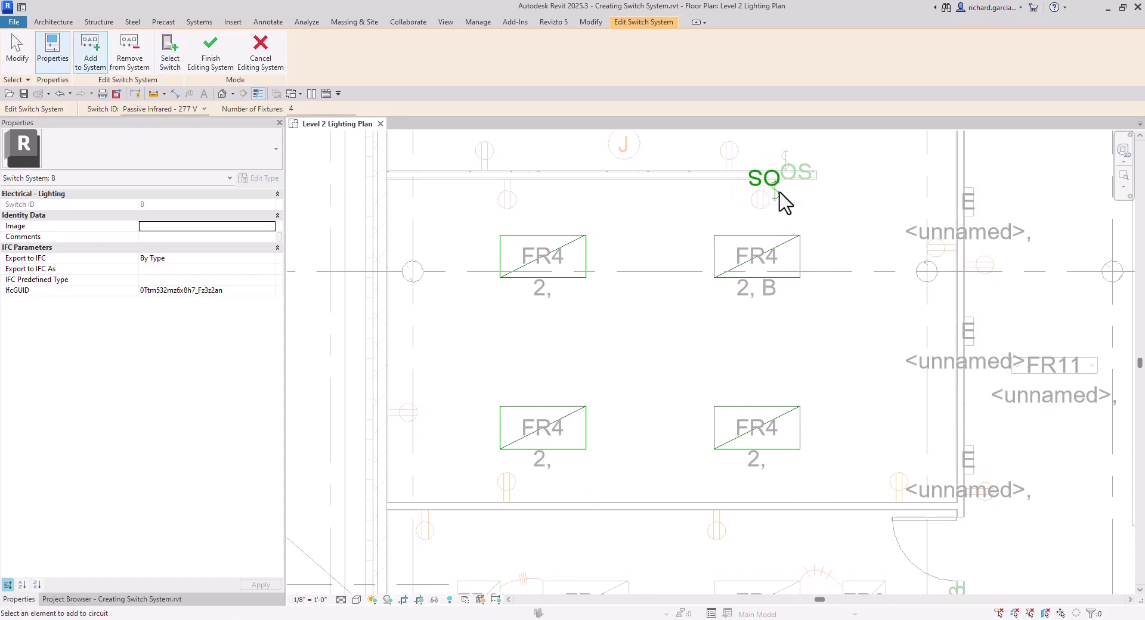
left_click(788, 299)
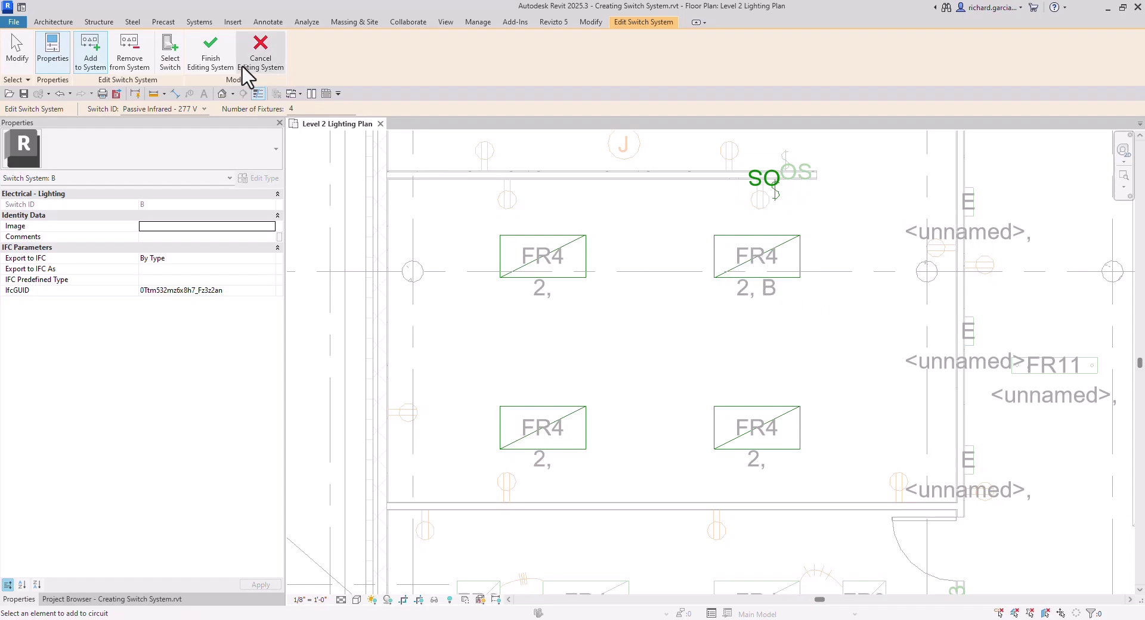
left_click(210, 51)
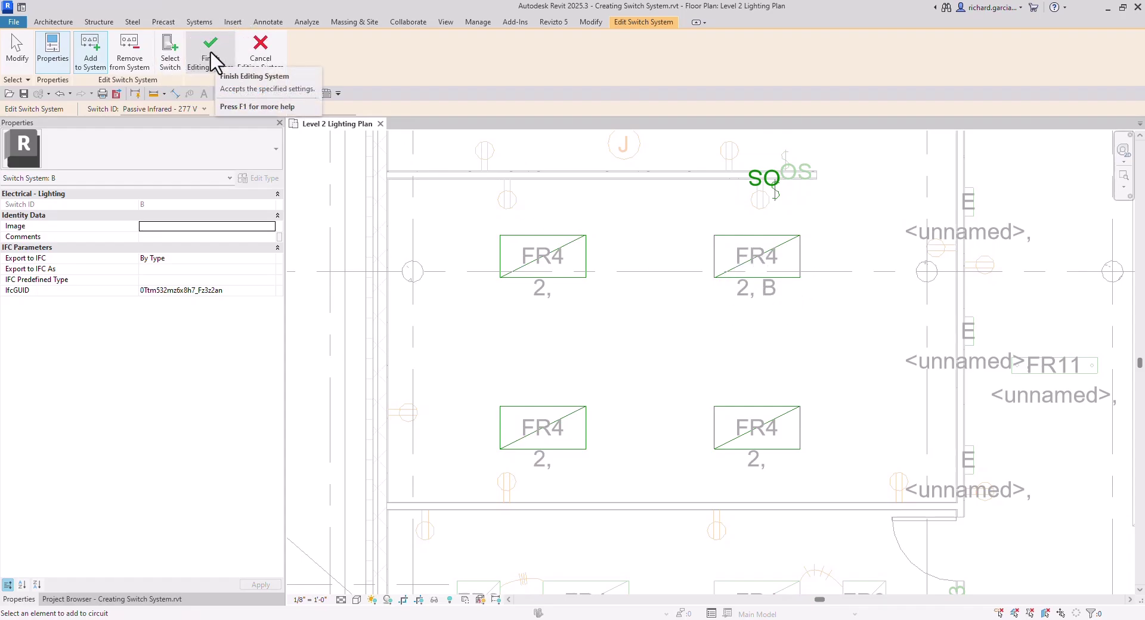
left_click(210, 52)
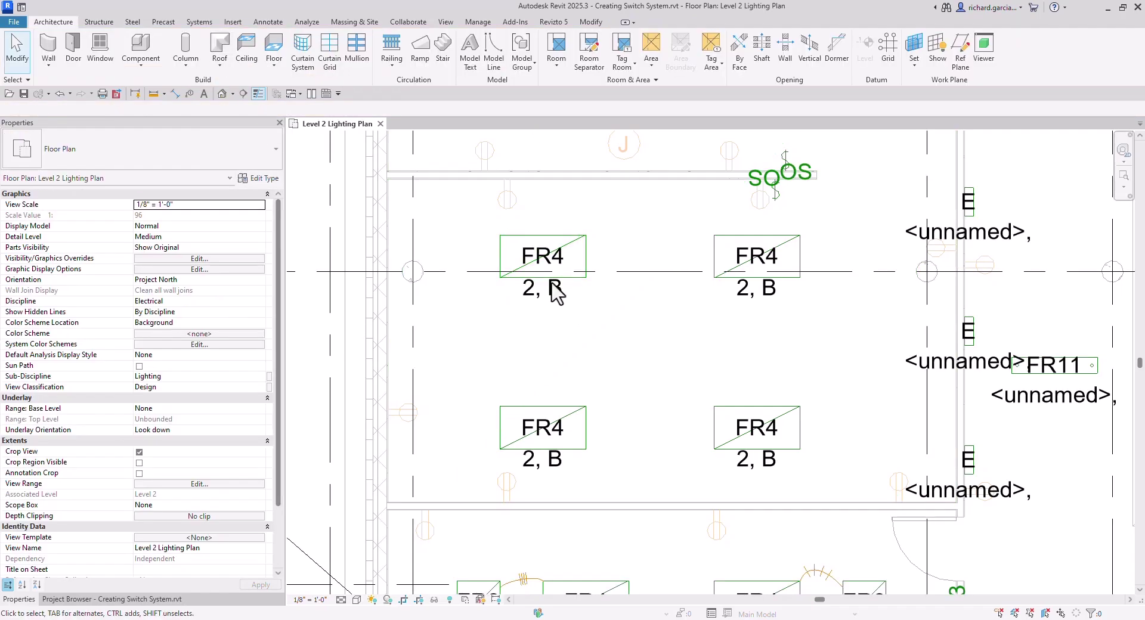
left_click(22, 58)
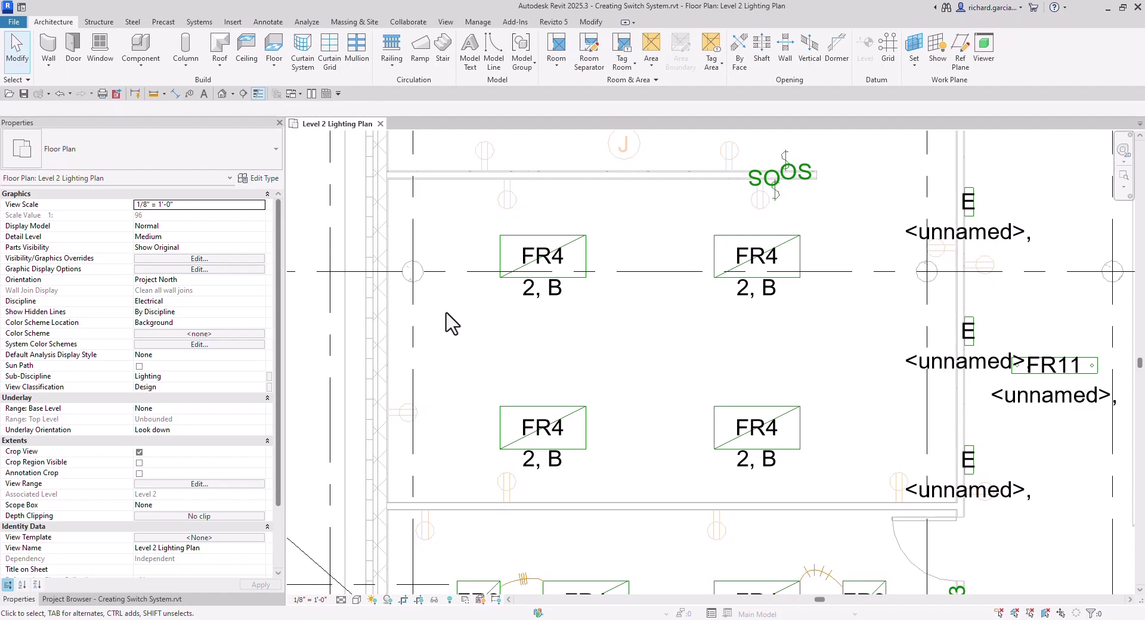
Step: Examine the circuit and switch system B connections of the four lights below the partition wall and clear the selection
middle_click_drag(796, 358, 719, 371)
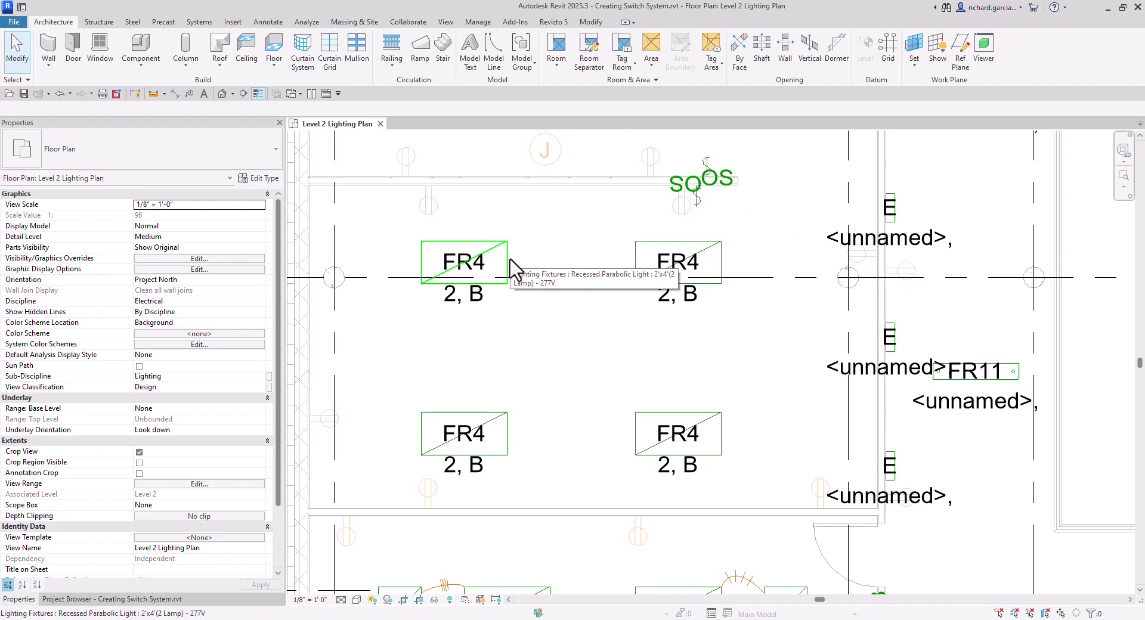
key("Tab")
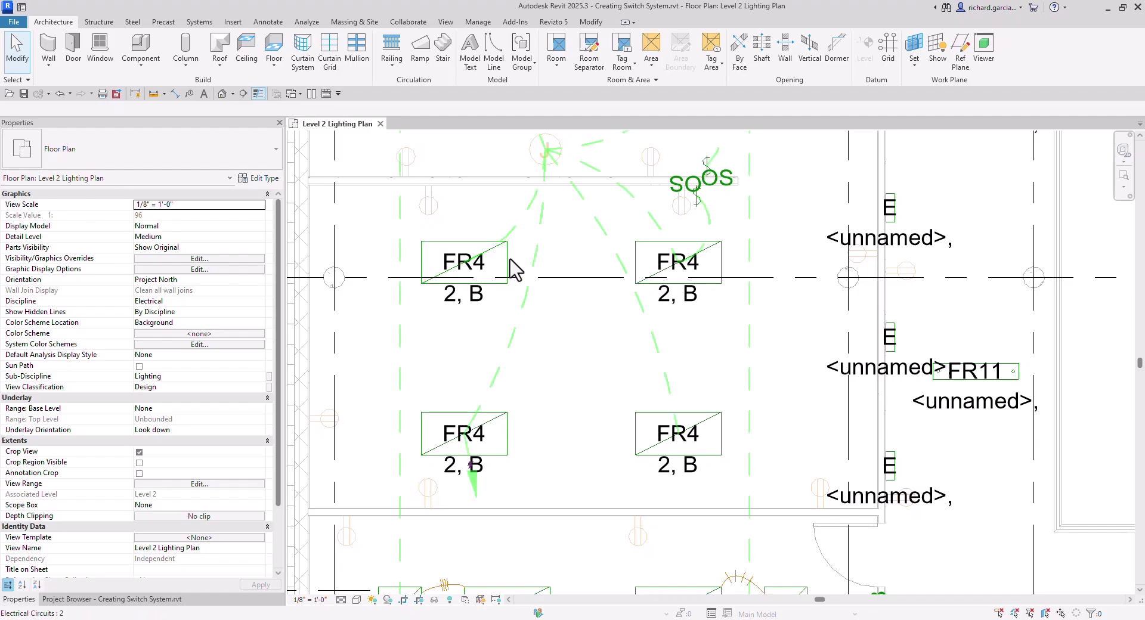
key("Tab")
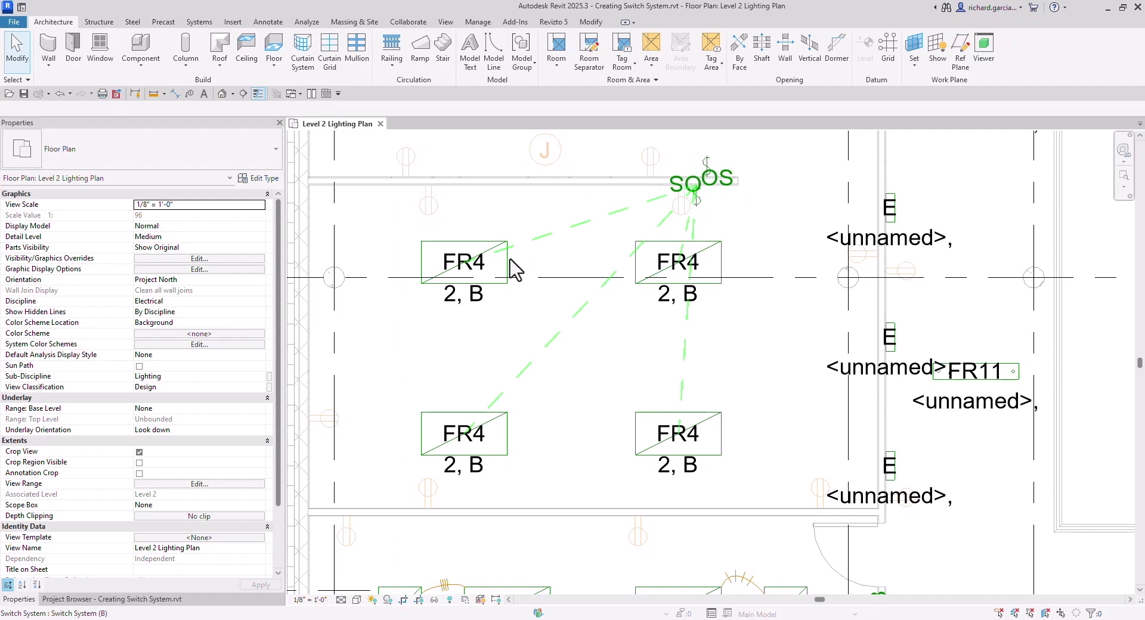
left_click(514, 269)
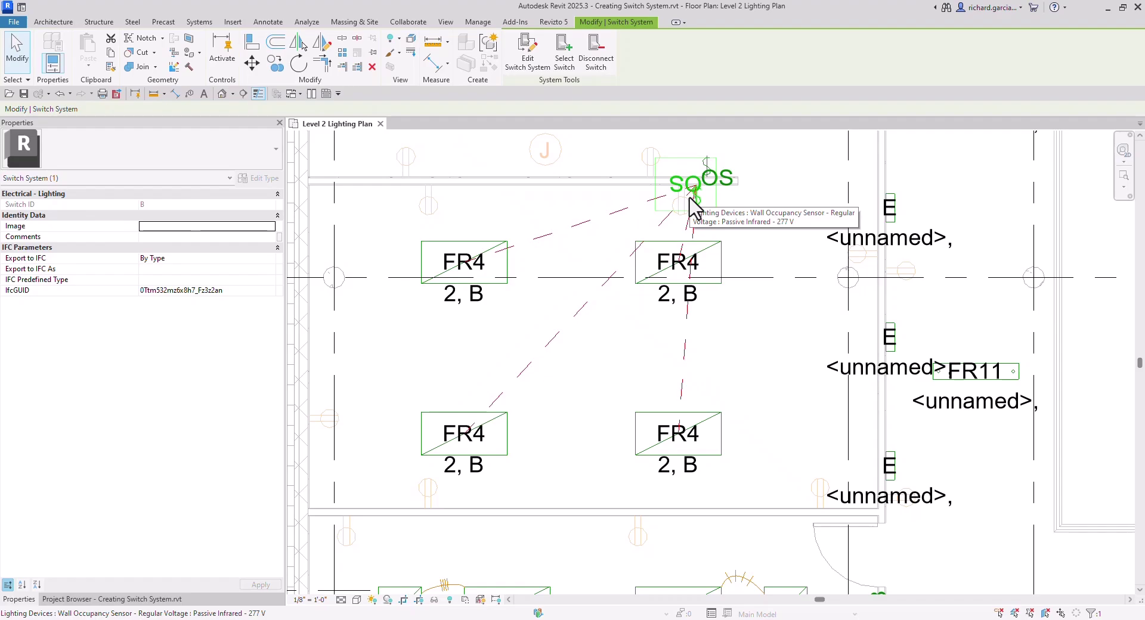
left_click(639, 334)
scroll(636, 343, "down", 4)
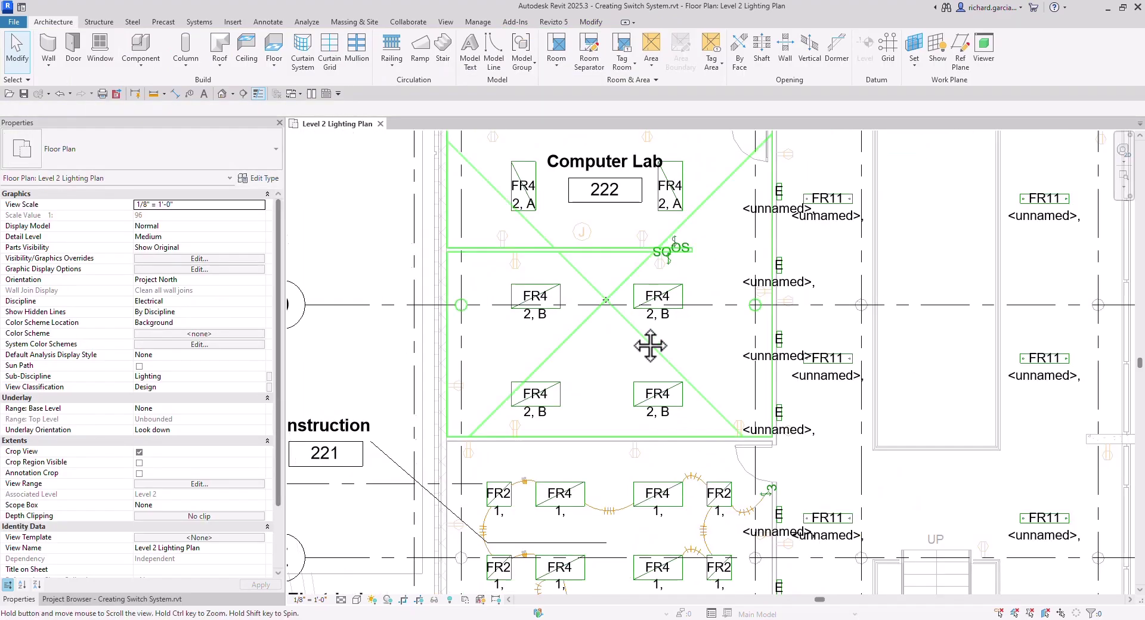
middle_click_drag(724, 340, 652, 393)
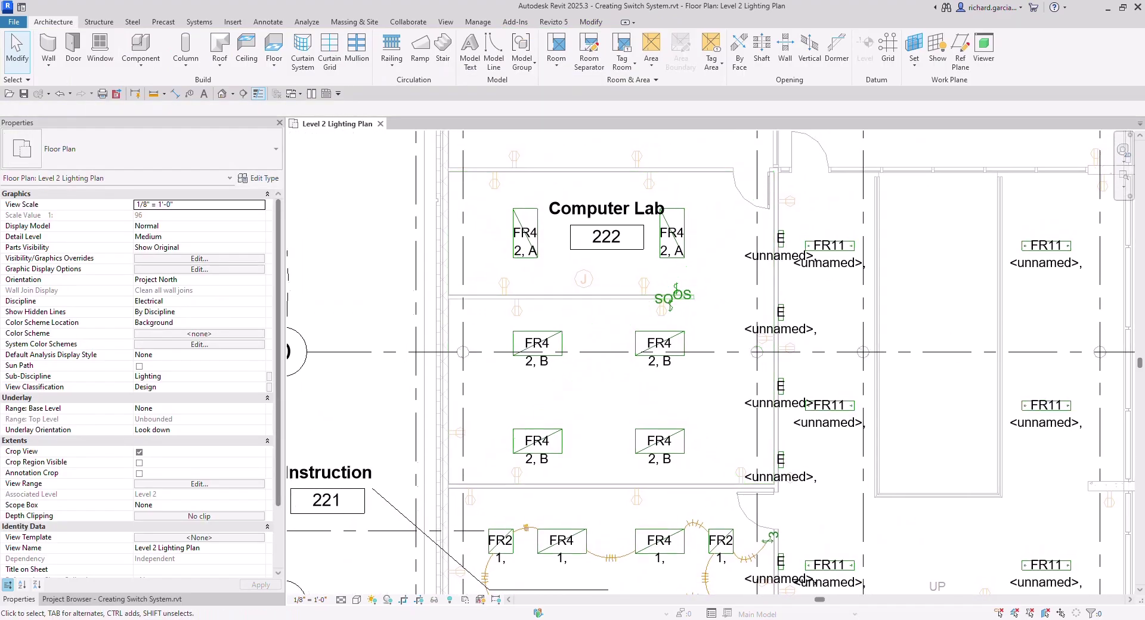
scroll(631, 388, "up", 2)
scroll(633, 388, "down", 1)
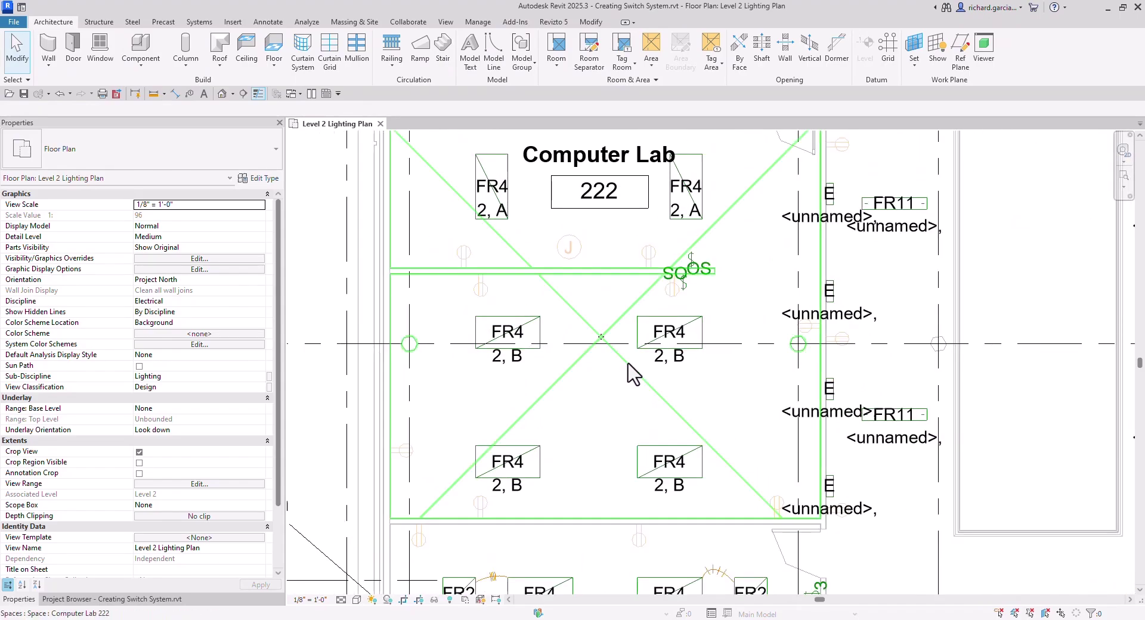
middle_click_drag(576, 381, 583, 404)
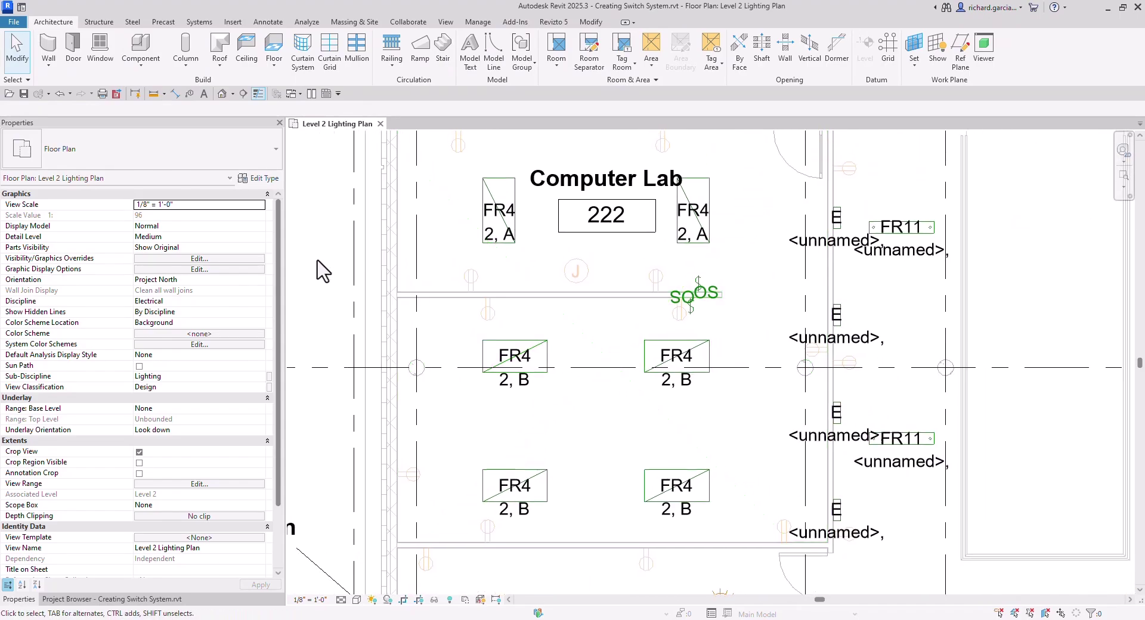